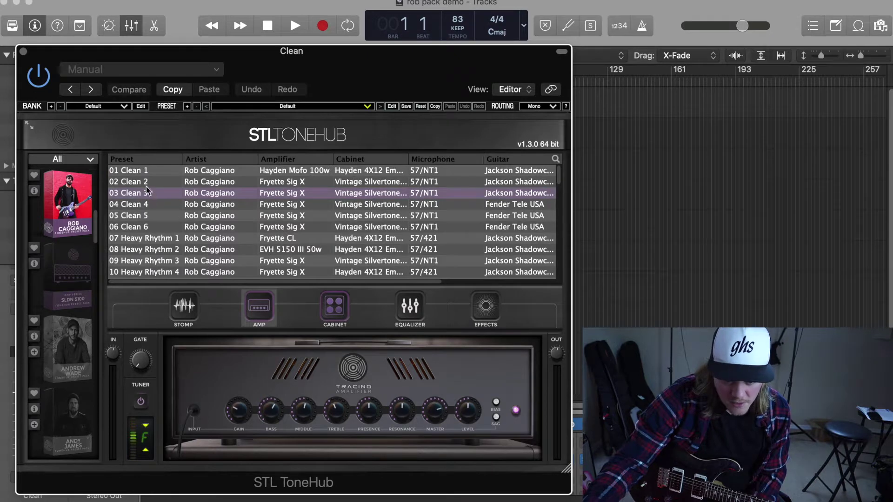
Step: Look through the Rob Caggiano preset list, from the clean tones down to the bass presets
{"action": "scroll", "coordinate": [148, 205], "scroll_direction": "down", "scroll_amount": 3}
{"action": "scroll", "coordinate": [156, 213], "scroll_direction": "down", "scroll_amount": 5}
{"action": "scroll", "coordinate": [157, 222], "scroll_direction": "down", "scroll_amount": 5}
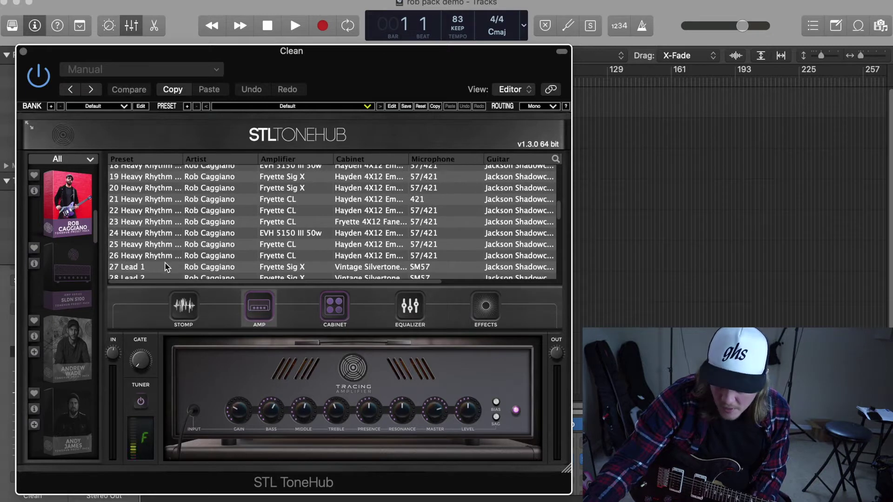
{"action": "scroll", "coordinate": [168, 253], "scroll_direction": "down", "scroll_amount": 5}
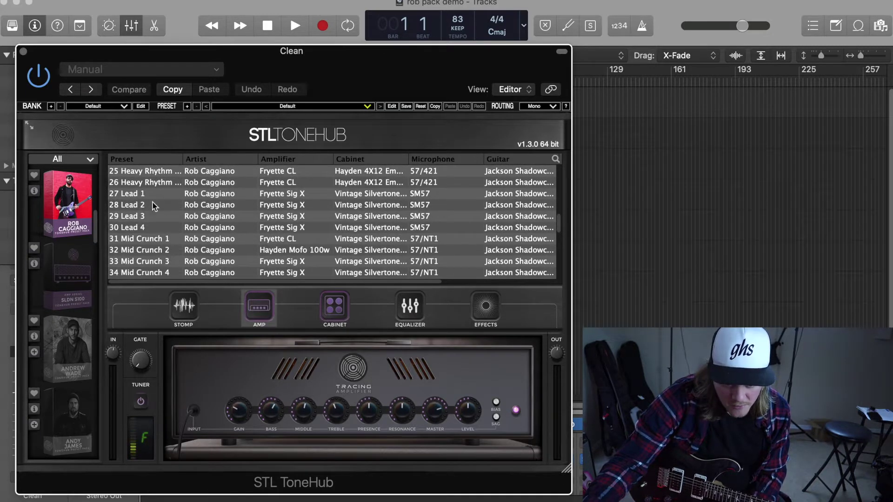
{"action": "scroll", "coordinate": [201, 226], "scroll_direction": "down", "scroll_amount": 2}
{"action": "scroll", "coordinate": [199, 227], "scroll_direction": "down", "scroll_amount": 4}
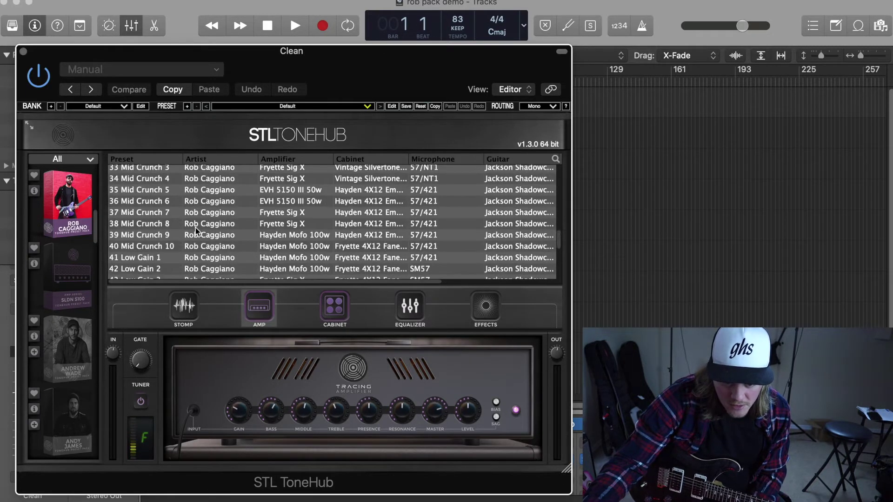
{"action": "scroll", "coordinate": [175, 246], "scroll_direction": "down", "scroll_amount": 4}
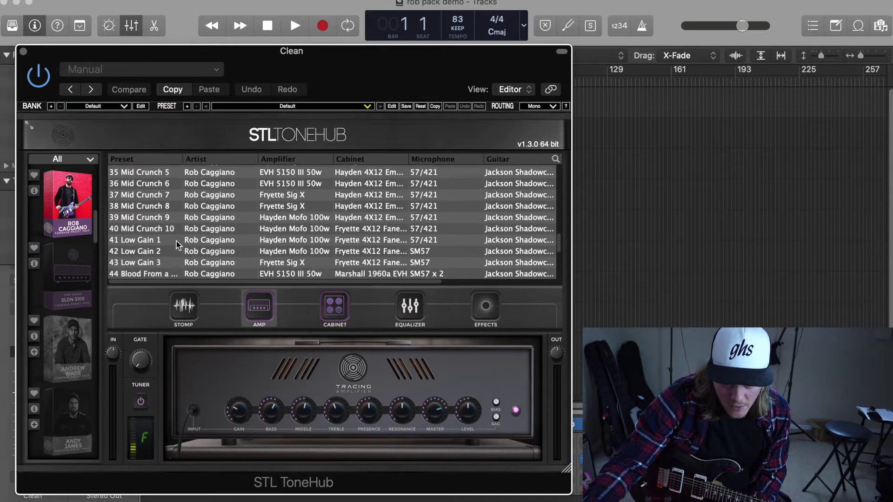
{"action": "scroll", "coordinate": [165, 254], "scroll_direction": "down", "scroll_amount": 2}
{"action": "scroll", "coordinate": [165, 254], "scroll_direction": "down", "scroll_amount": 1}
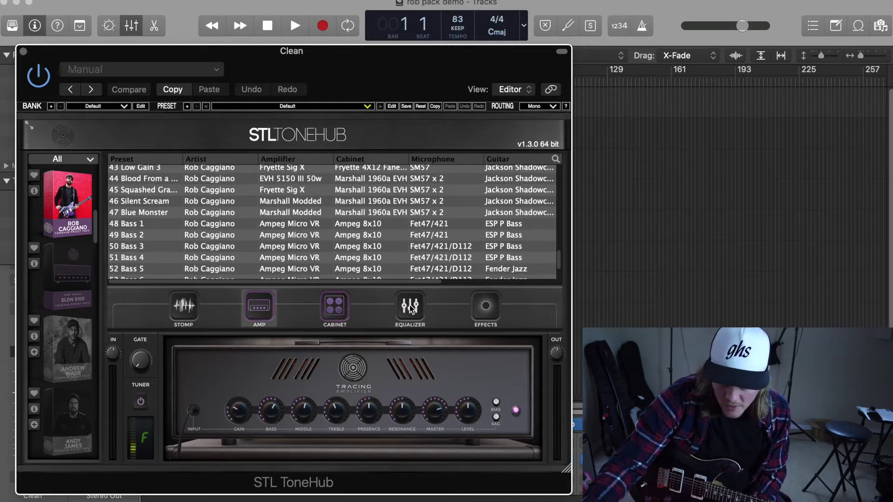
Step: Inspect the cabinet, amp, stomp pedal and effects sections of the current tone, including every pedal page
{"action": "left_click", "coordinate": [339, 316]}
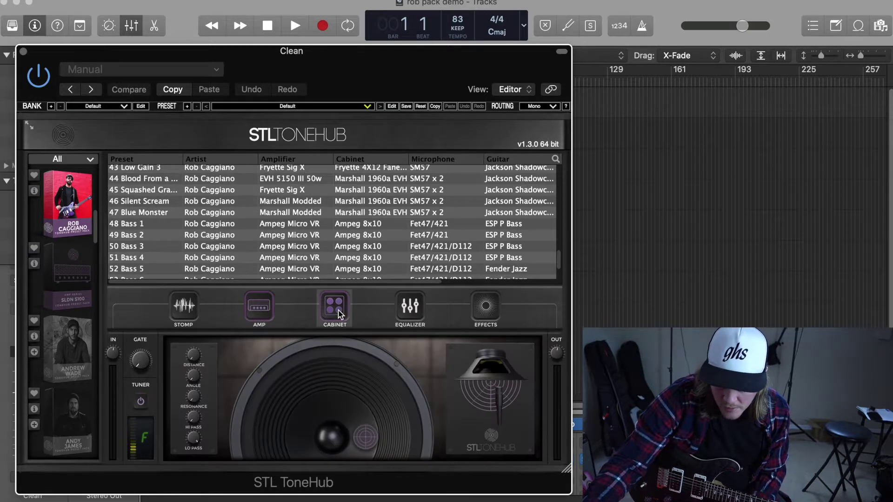
{"action": "left_click", "coordinate": [266, 312]}
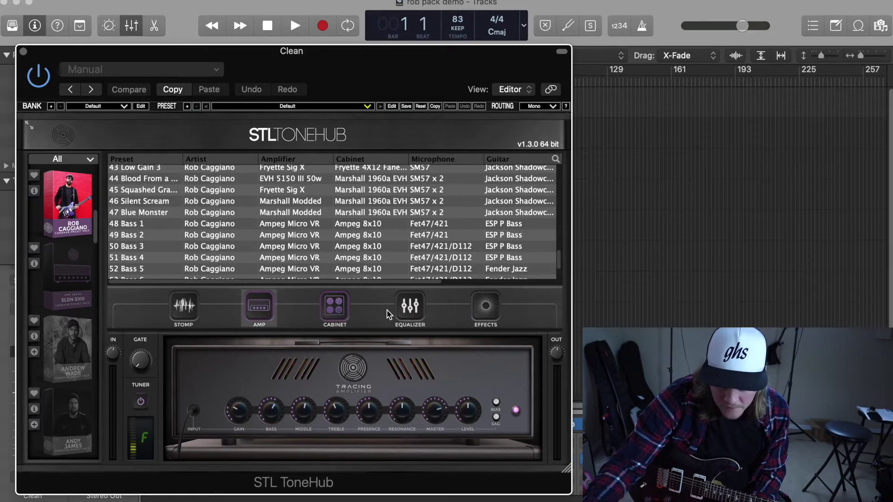
{"action": "left_click", "coordinate": [191, 312]}
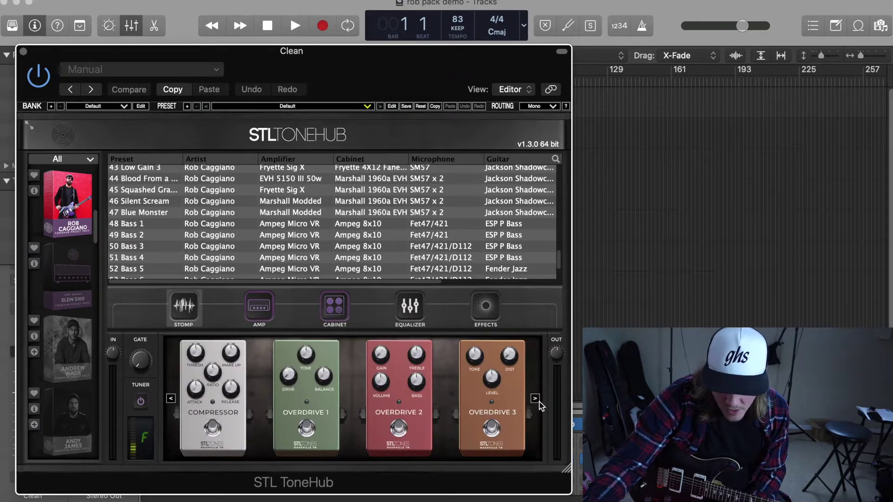
{"action": "left_click", "coordinate": [535, 399]}
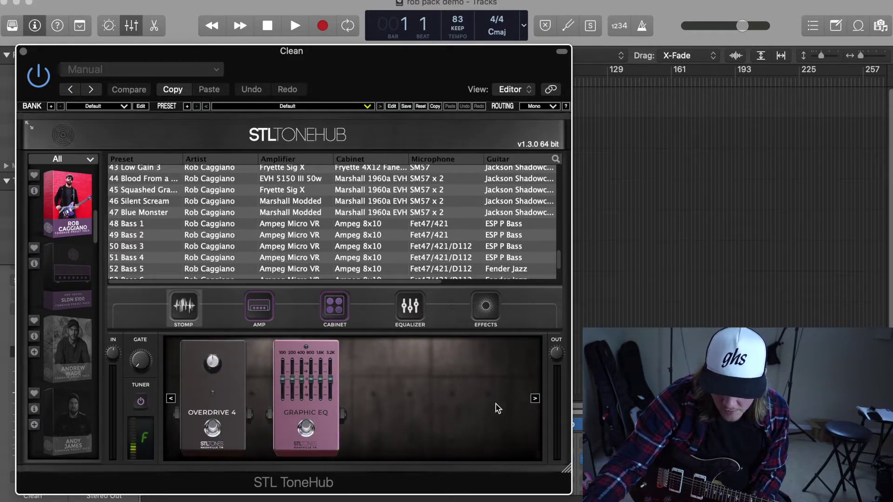
{"action": "left_click", "coordinate": [535, 400]}
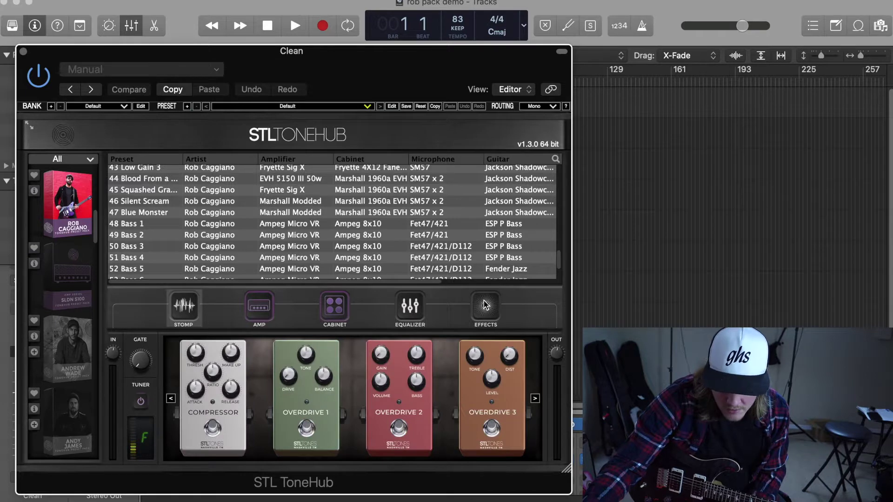
{"action": "left_click", "coordinate": [486, 307]}
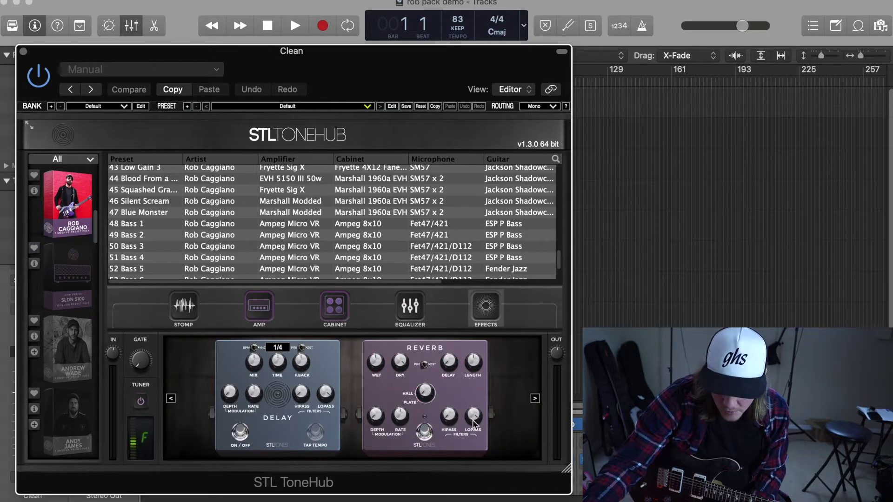
{"action": "left_click", "coordinate": [535, 399]}
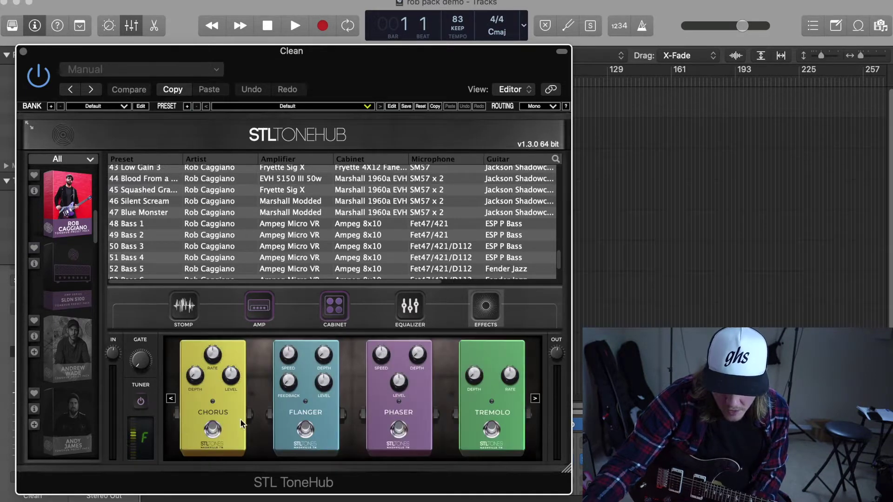
{"action": "left_click", "coordinate": [535, 398]}
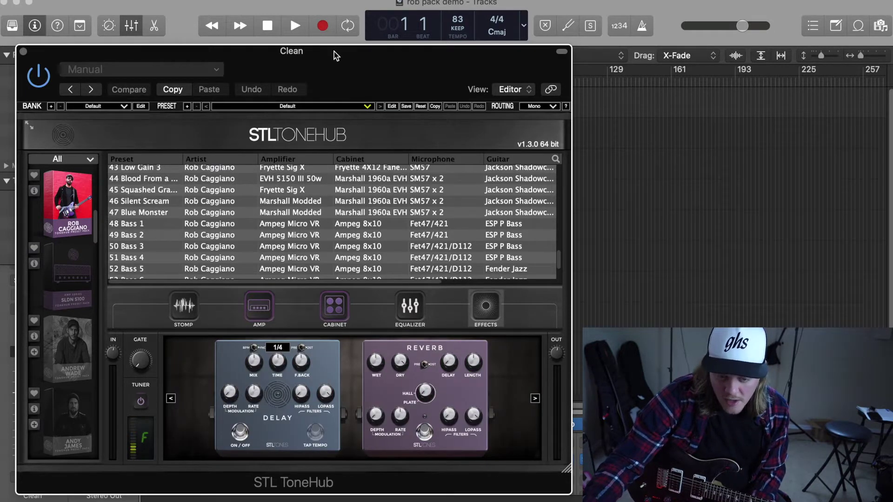
Step: Record a guitar take on the Clean track from bar 1, moving the plug-in window clear of the track list and timeline
{"action": "left_click_drag", "start_coordinate": [334, 52], "coordinate": [675, 52]}
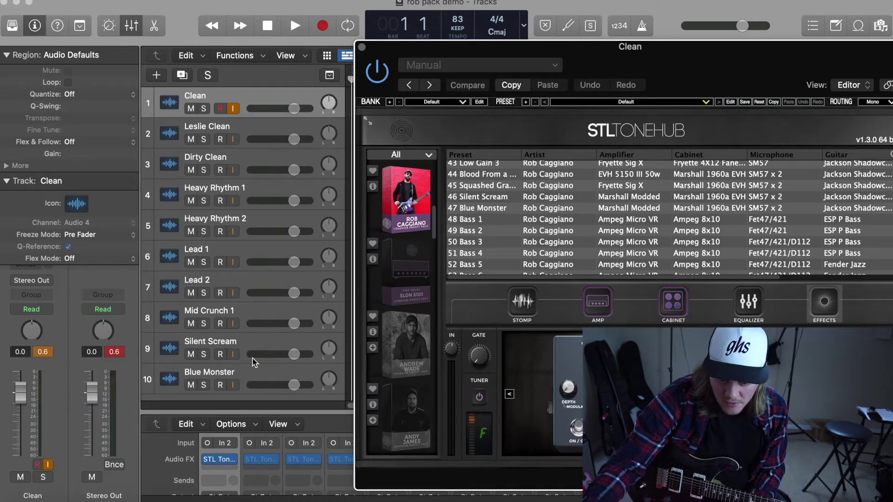
{"action": "left_click_drag", "start_coordinate": [646, 47], "coordinate": [638, 19]}
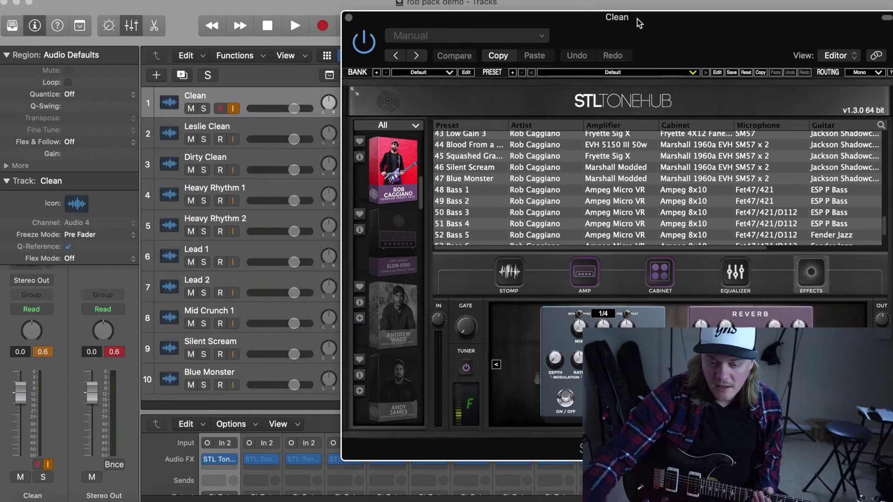
{"action": "left_click", "coordinate": [323, 26]}
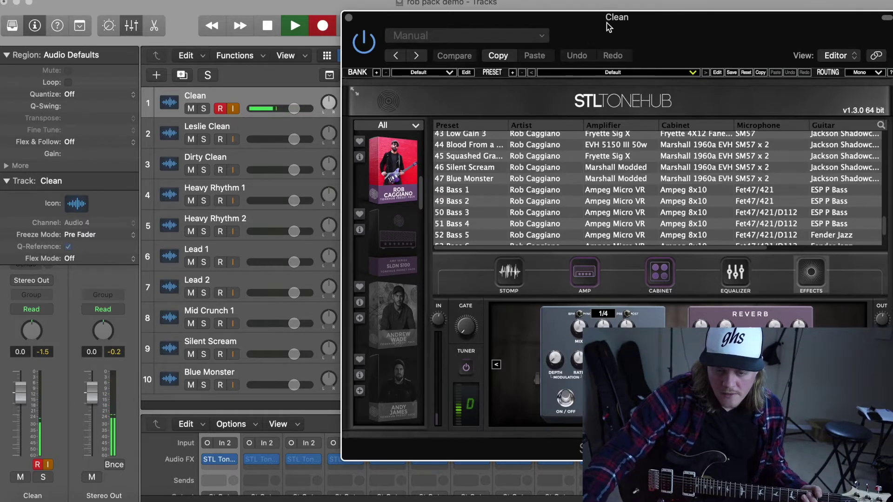
{"action": "left_click_drag", "start_coordinate": [609, 27], "coordinate": [306, 55]}
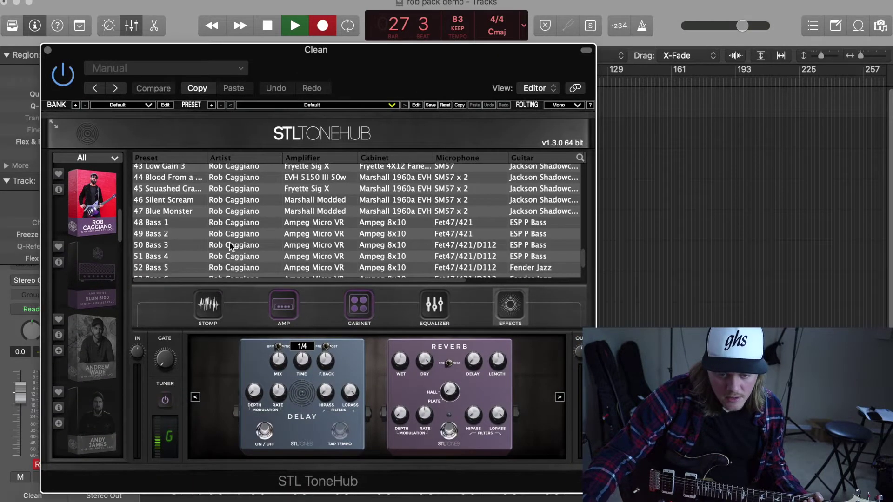
{"action": "left_click_drag", "start_coordinate": [337, 52], "coordinate": [330, 144]}
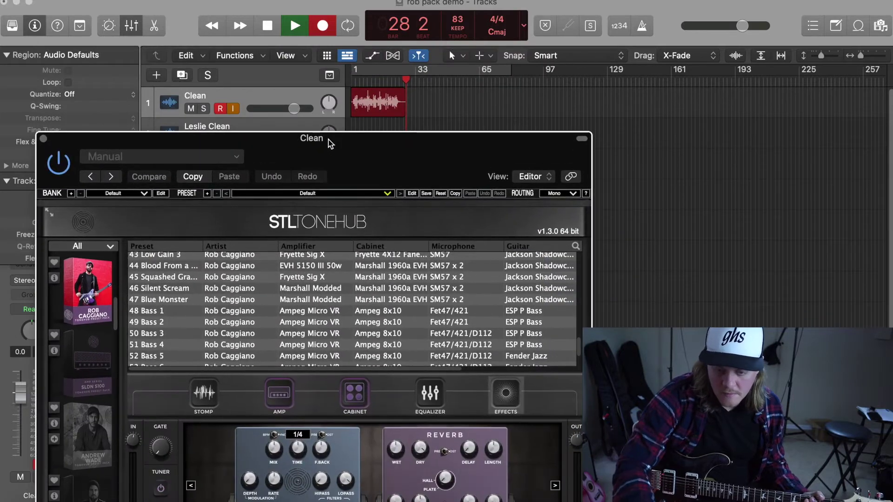
{"action": "key", "text": "space"}
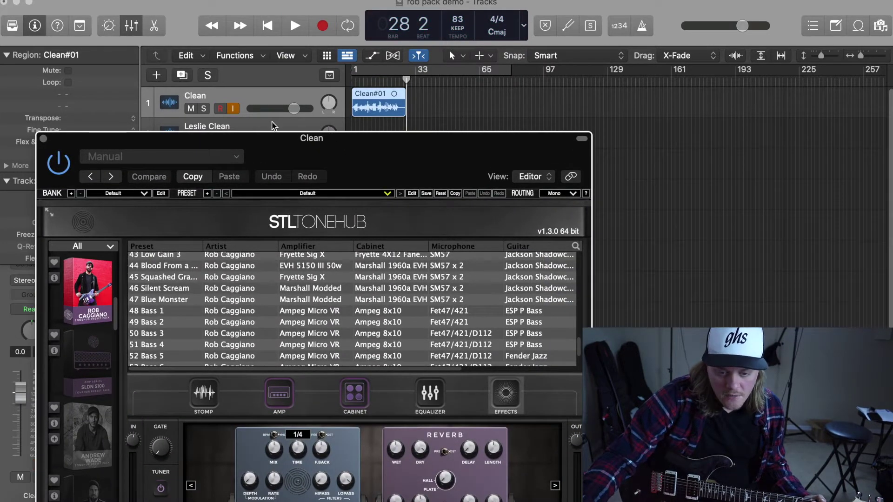
Step: Select the Leslie Clean track, close the Clean track's plug-in window and open the Leslie Clean track's STL ToneHub instead
{"action": "key", "text": "Down"}
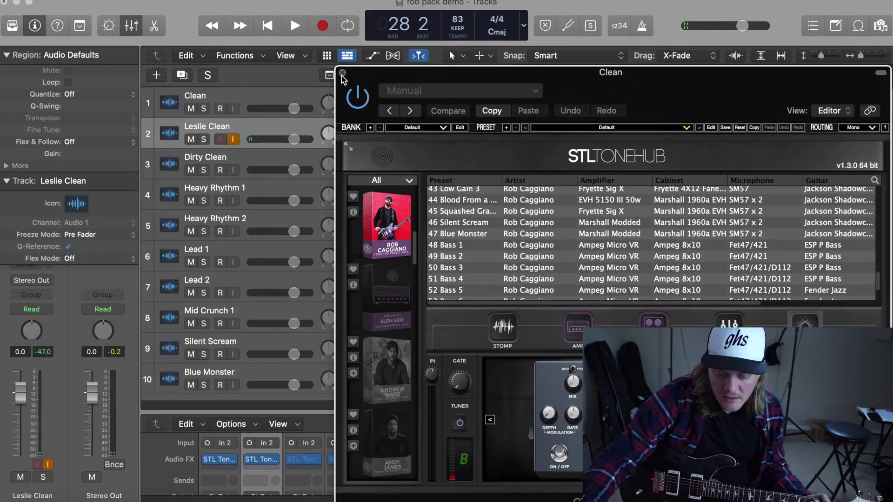
{"action": "left_click", "coordinate": [342, 73]}
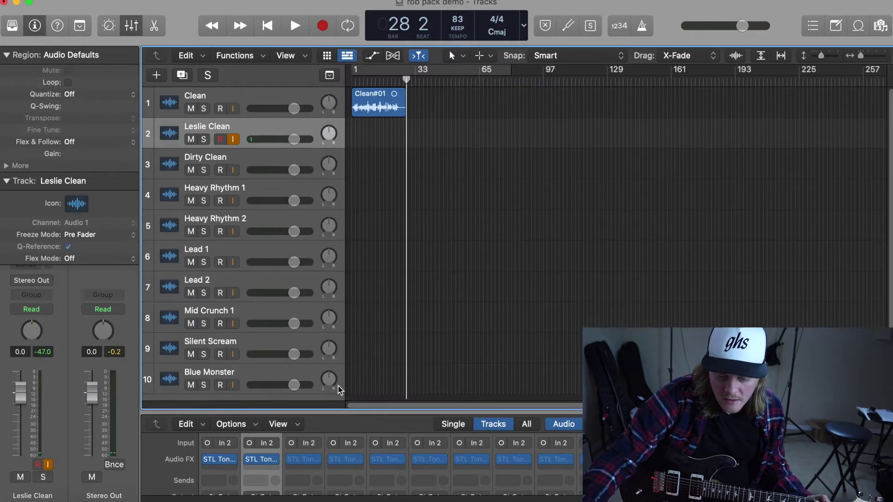
{"action": "left_click", "coordinate": [267, 462]}
{"action": "left_click_drag", "start_coordinate": [549, 75], "coordinate": [546, 22]}
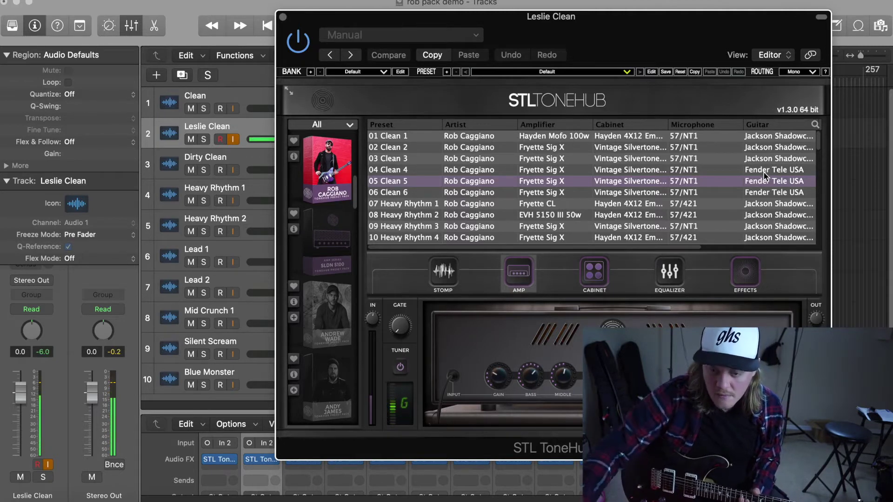
Step: Record a take on the Leslie Clean track directly after the Clean region, keeping the plug-in window clear of the transport
{"action": "left_click_drag", "start_coordinate": [711, 34], "coordinate": [598, 176]}
{"action": "left_click", "coordinate": [325, 28]}
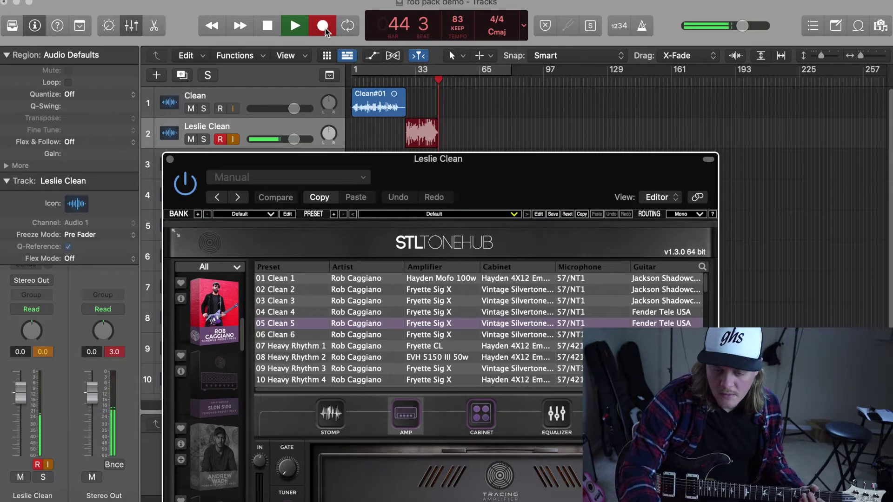
{"action": "key", "text": "space"}
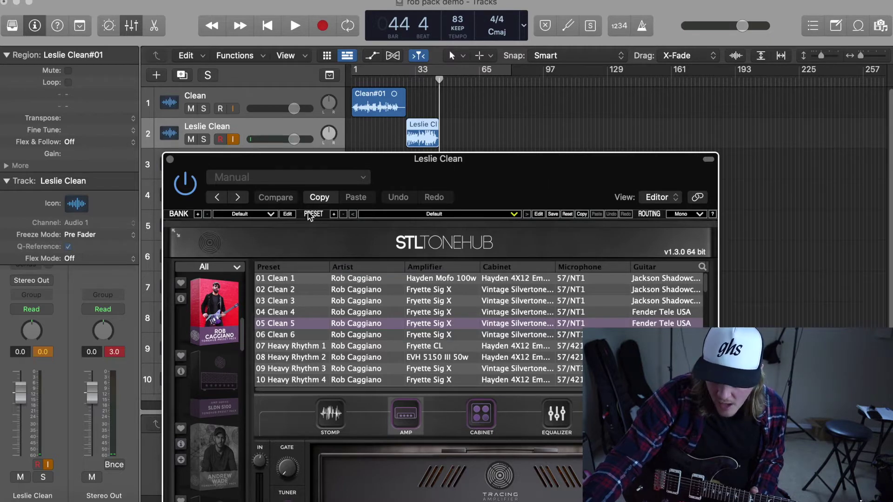
Step: Select the Dirty Clean track and record a take on it directly after the Leslie Clean region
{"action": "left_click_drag", "start_coordinate": [364, 167], "coordinate": [499, 75]}
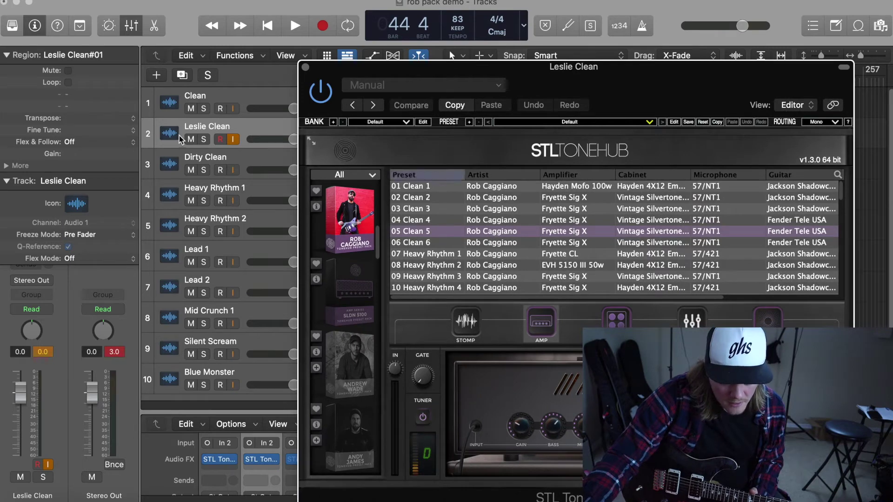
{"action": "left_click_drag", "start_coordinate": [409, 71], "coordinate": [454, 145]}
{"action": "left_click", "coordinate": [258, 164]}
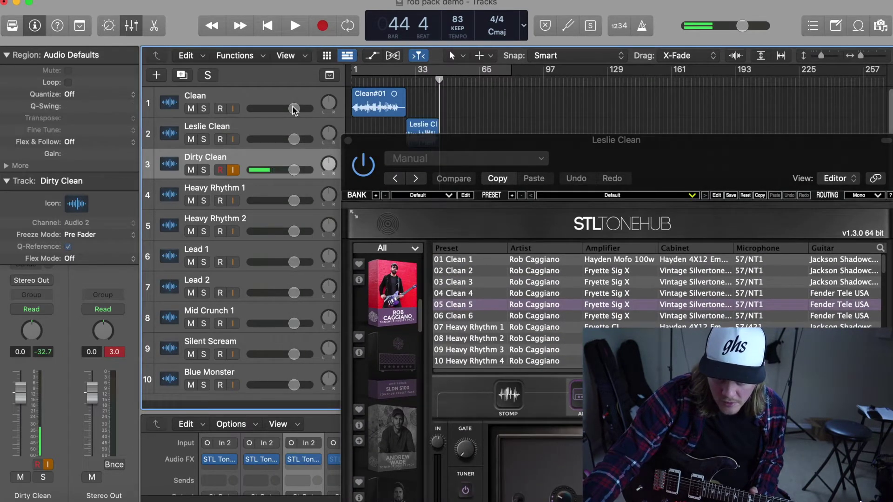
{"action": "left_click", "coordinate": [321, 27]}
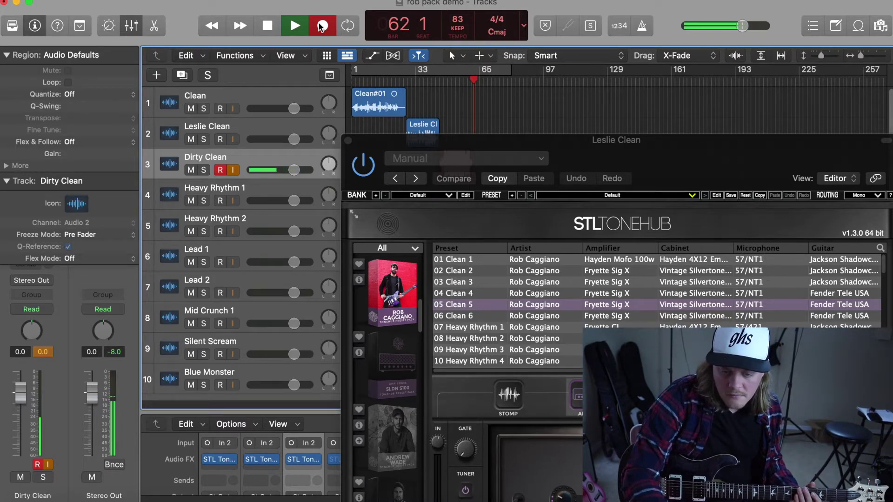
{"action": "left_click", "coordinate": [321, 27]}
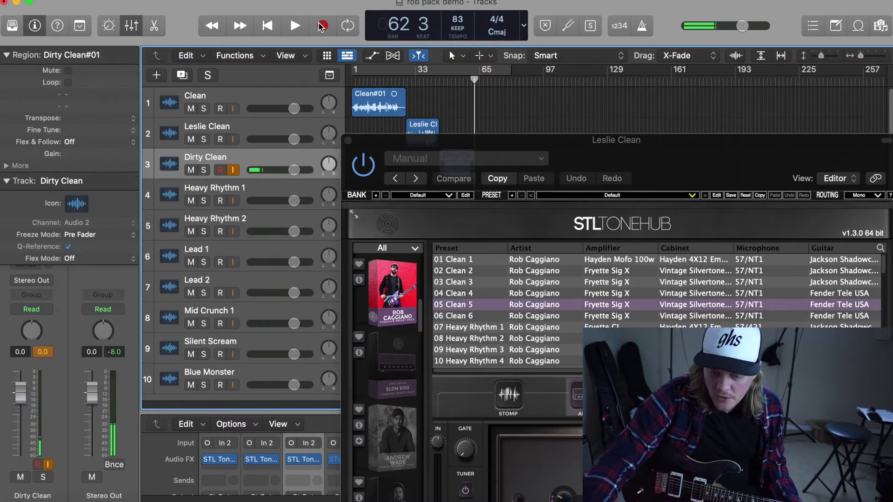
Step: Select the Heavy Rhythm 1 track and open its STL ToneHub in place of the Leslie Clean plug-in window
{"action": "left_click_drag", "start_coordinate": [630, 164], "coordinate": [598, 44]}
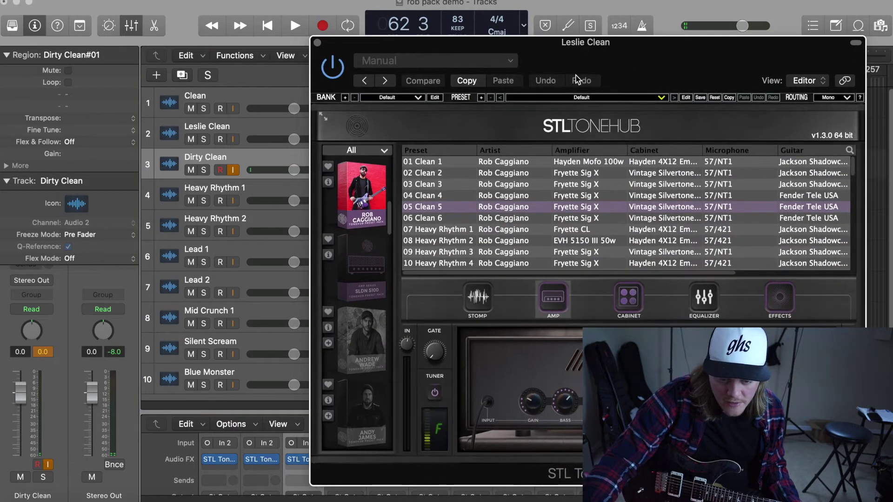
{"action": "left_click", "coordinate": [249, 189]}
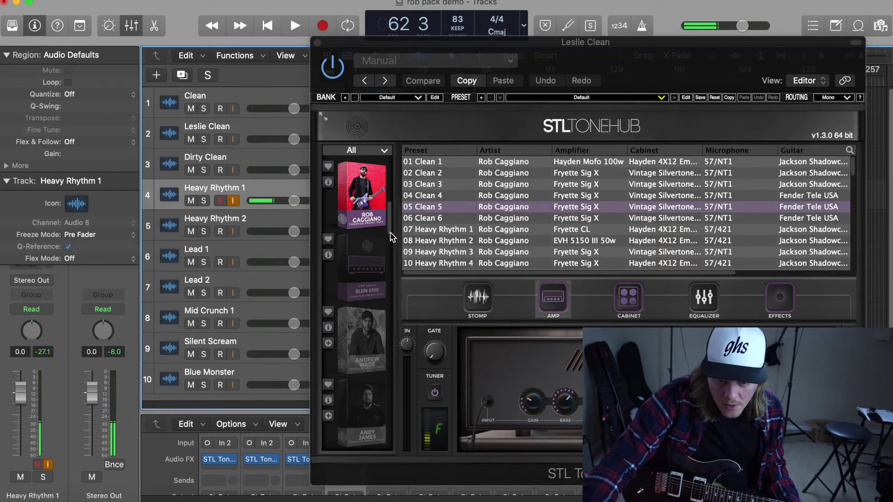
{"action": "left_click", "coordinate": [317, 43]}
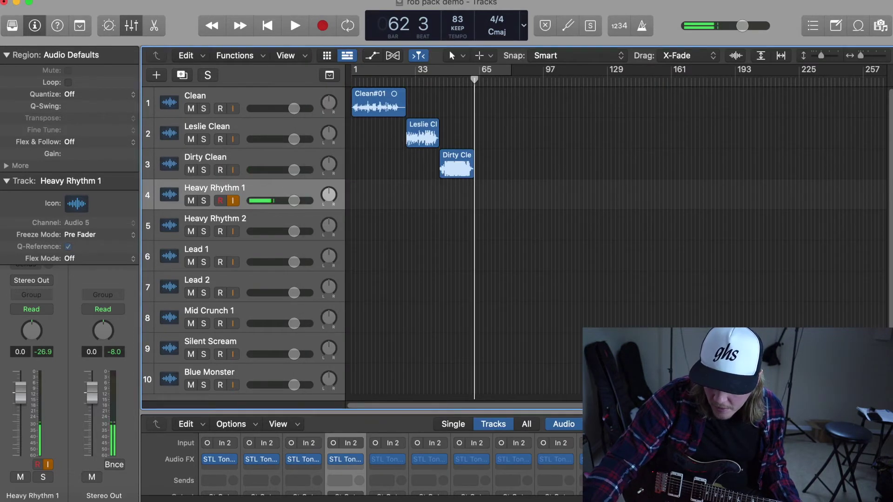
{"action": "left_click", "coordinate": [350, 459]}
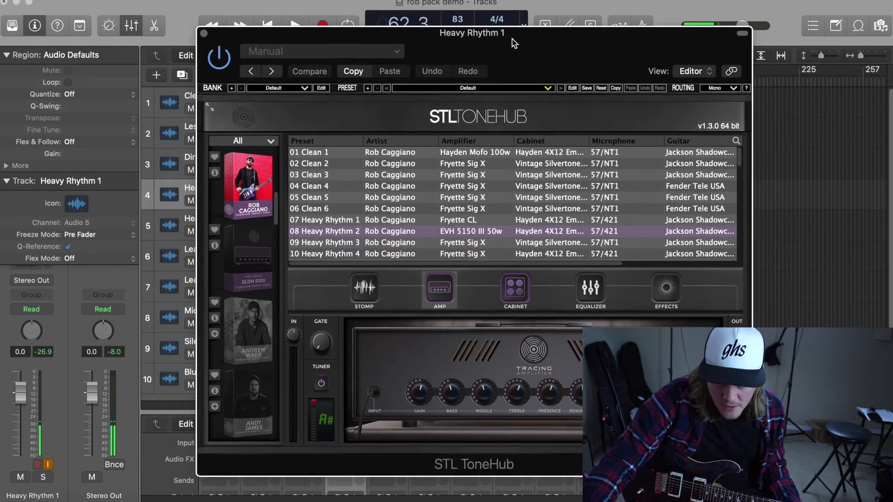
Step: Reposition the Heavy Rhythm 1 plug-in window and narrow the preset list's Microphone column to bring the Pickup column partly into view
{"action": "left_click_drag", "start_coordinate": [512, 40], "coordinate": [411, 26]}
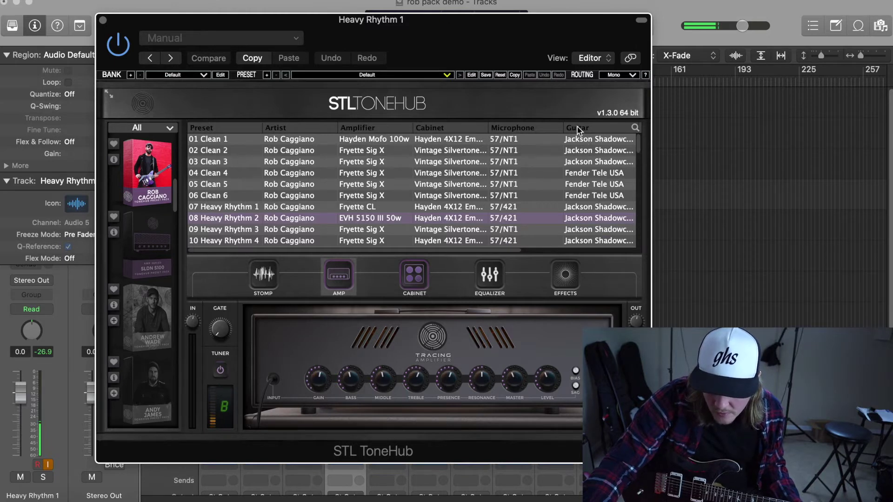
{"action": "left_click_drag", "start_coordinate": [564, 128], "coordinate": [495, 132]}
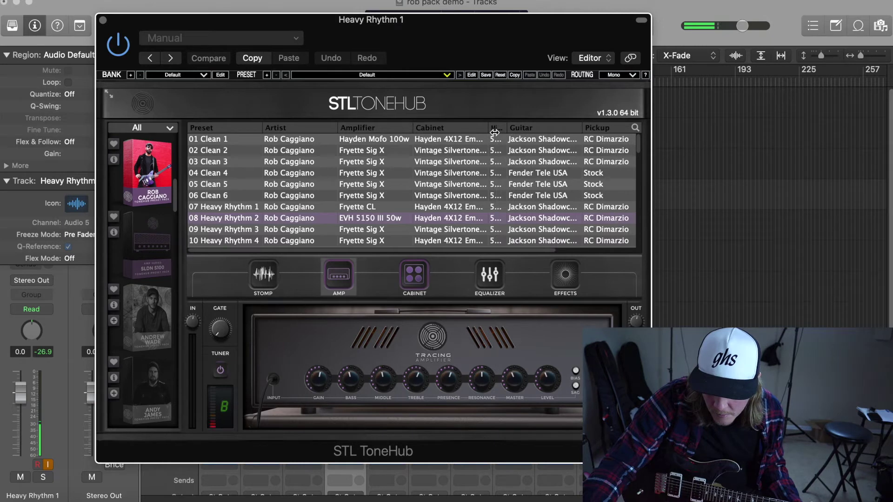
{"action": "left_click_drag", "start_coordinate": [495, 132], "coordinate": [538, 137]}
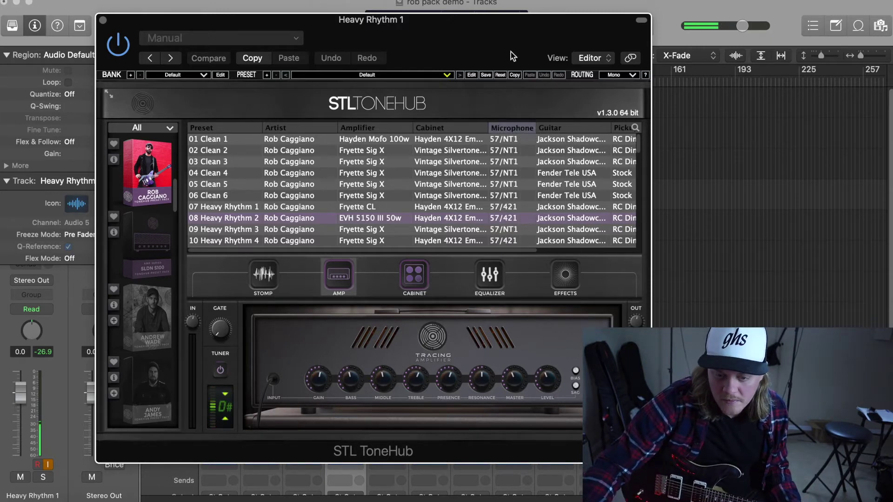
Step: Record a take of about 19 bars on the Heavy Rhythm 1 track after the Dirty Clean region, and close its plug-in window
{"action": "left_click_drag", "start_coordinate": [428, 23], "coordinate": [423, 44]}
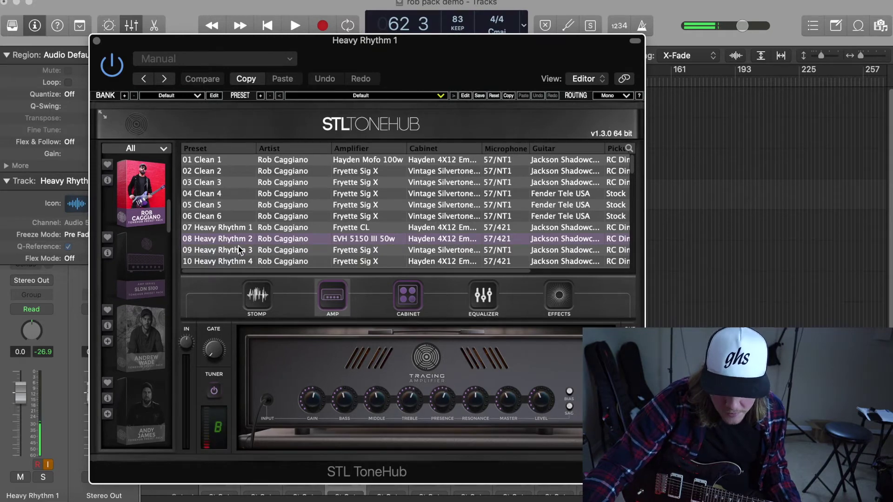
{"action": "left_click_drag", "start_coordinate": [374, 46], "coordinate": [351, 192]}
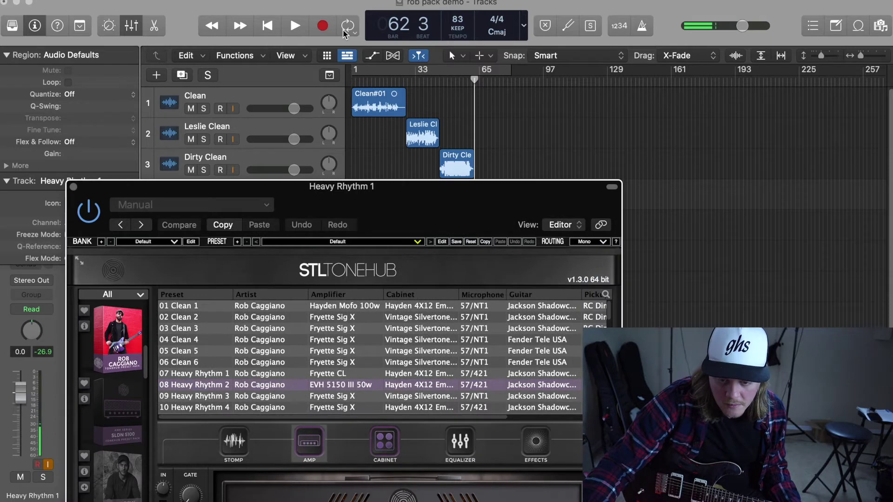
{"action": "left_click", "coordinate": [325, 28]}
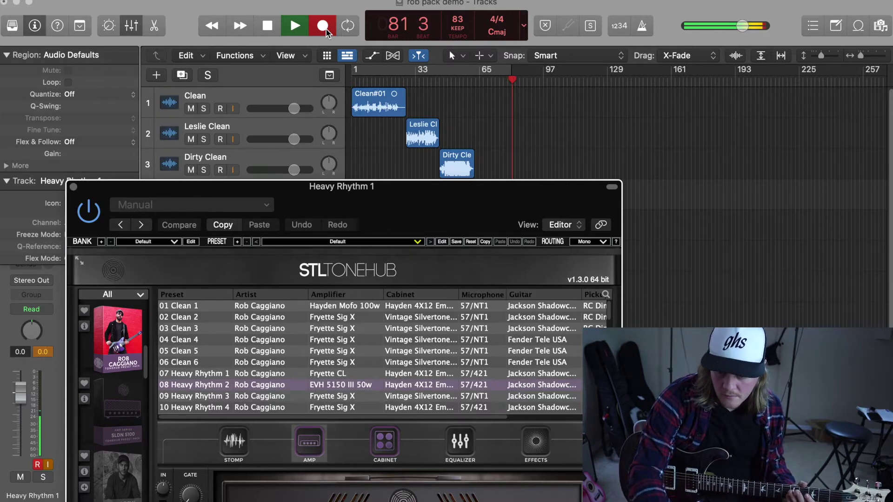
{"action": "key", "text": "space"}
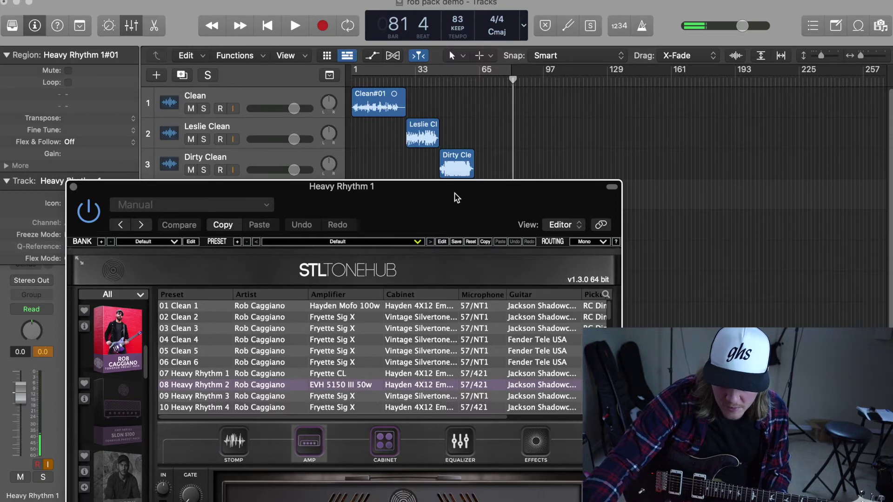
{"action": "left_click_drag", "start_coordinate": [455, 197], "coordinate": [658, 43]}
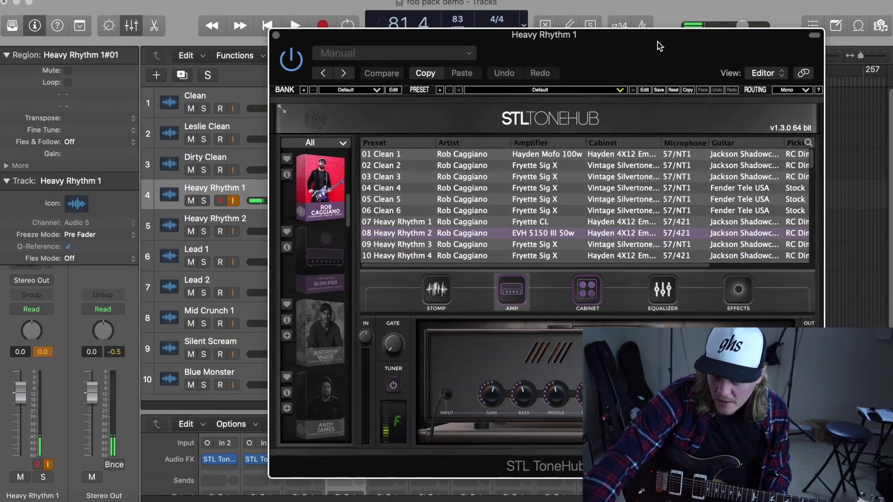
{"action": "left_click", "coordinate": [276, 35]}
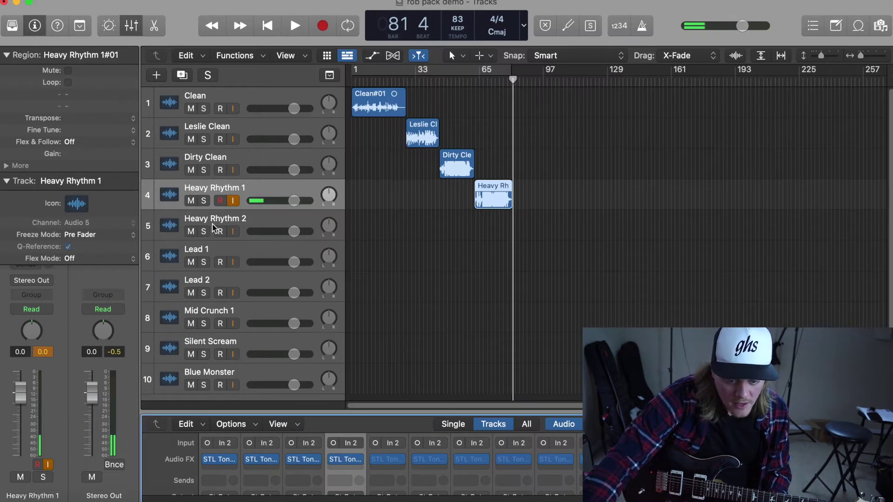
Step: Open STL ToneHub on the Heavy Rhythm 2 track and slightly narrow the preset list's Microphone column
{"action": "left_click", "coordinate": [259, 216]}
{"action": "left_click", "coordinate": [387, 459]}
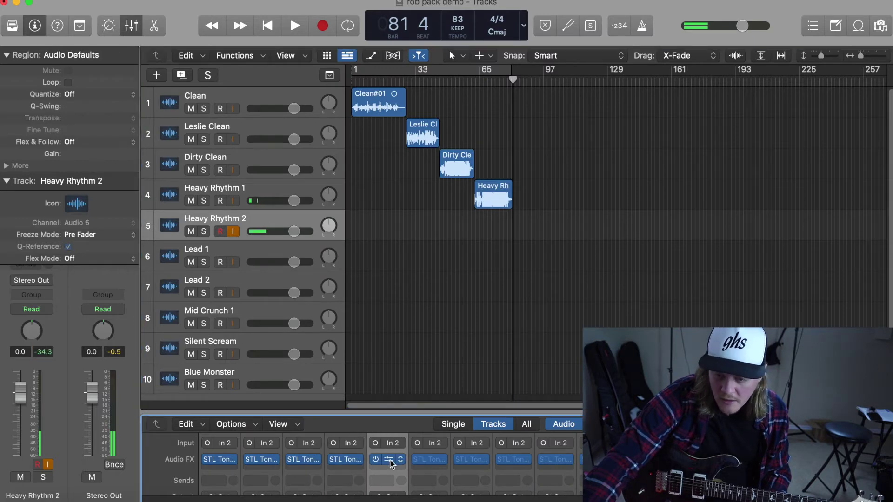
{"action": "left_click_drag", "start_coordinate": [594, 65], "coordinate": [486, 14]}
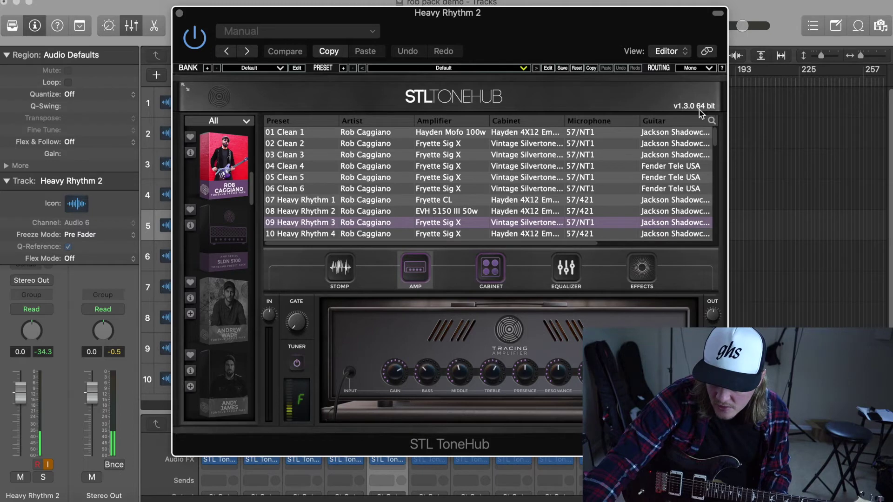
{"action": "mouse_move", "coordinate": [641, 120]}
{"action": "left_mouse_down"}
{"action": "mouse_move", "coordinate": [546, 124]}
{"action": "mouse_move", "coordinate": [636, 126]}
{"action": "left_mouse_up"}
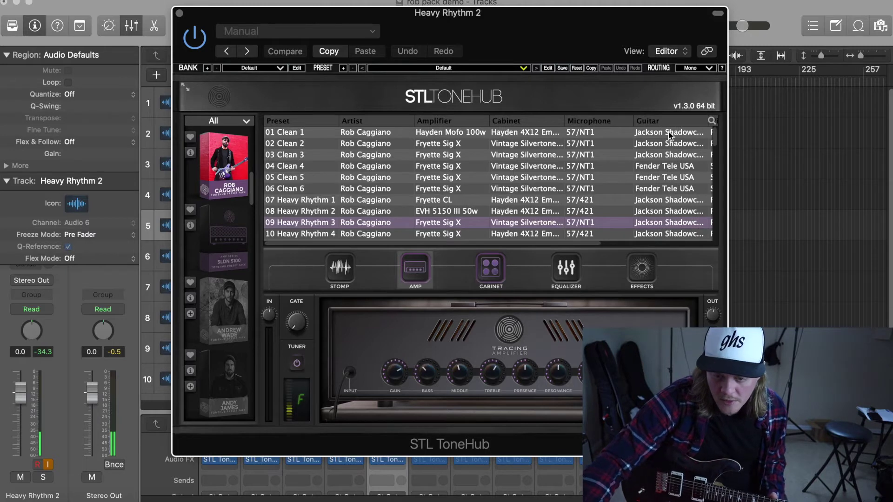
Step: Record a take of about 24 bars on Heavy Rhythm 2 directly after the Heavy Rhythm 1 region, and close its plug-in window
{"action": "left_click_drag", "start_coordinate": [518, 12], "coordinate": [377, 88]}
{"action": "left_click", "coordinate": [320, 26]}
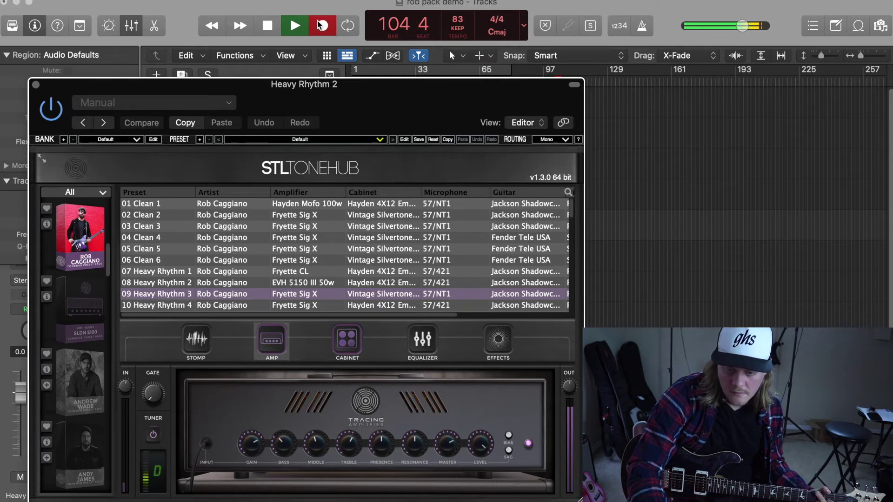
{"action": "key", "text": "space"}
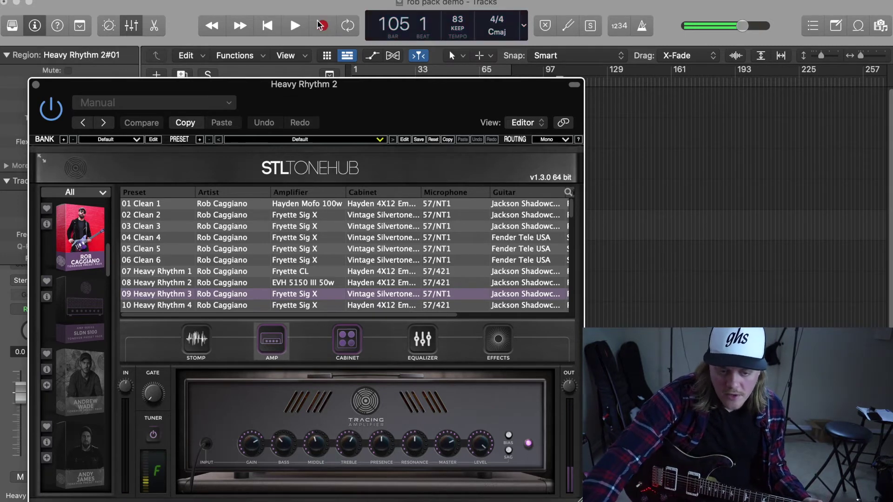
{"action": "left_click", "coordinate": [36, 85]}
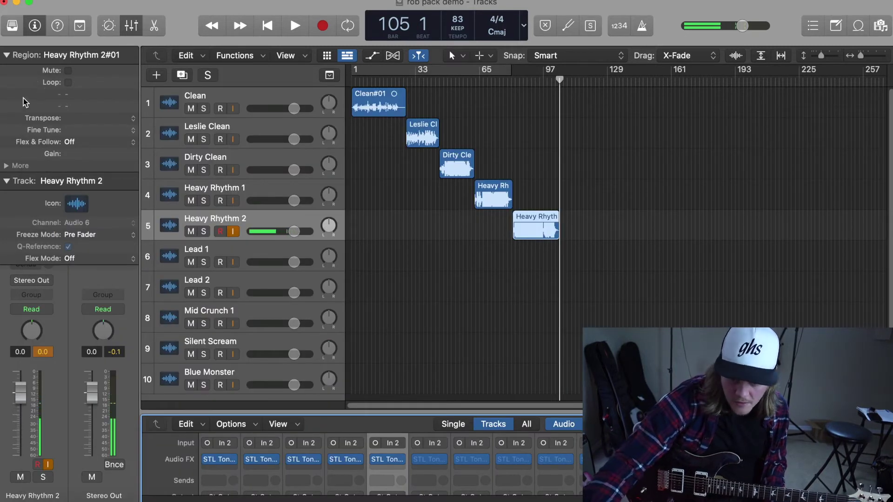
Step: Open the Lead 1 track's STL ToneHub clear of the transport and slightly widen the preset list's Microphone column
{"action": "left_click", "coordinate": [262, 253]}
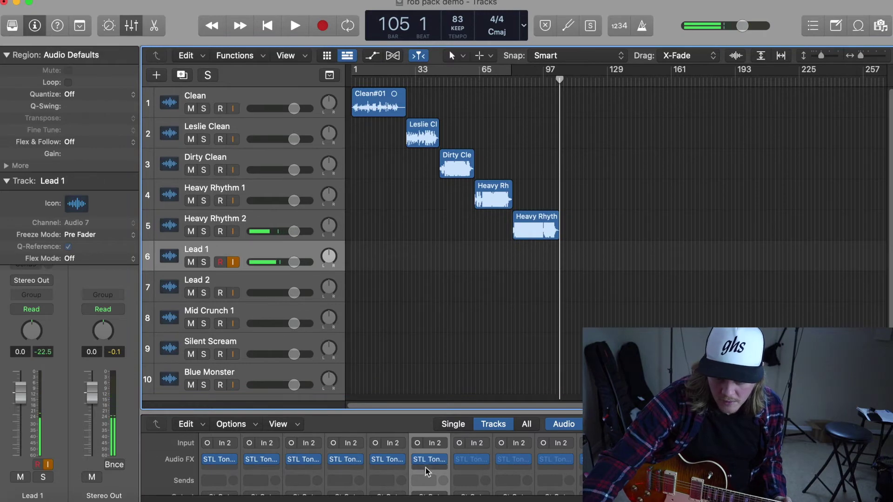
{"action": "mouse_move", "coordinate": [428, 467]}
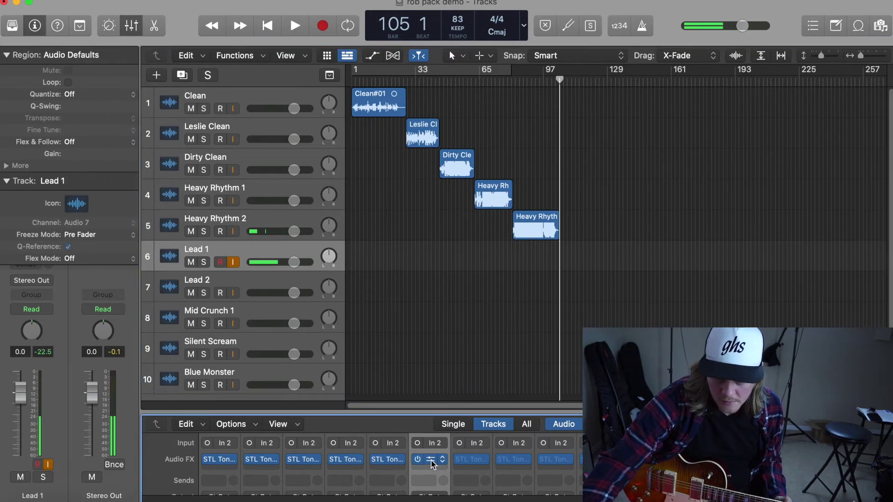
{"action": "left_click", "coordinate": [431, 462]}
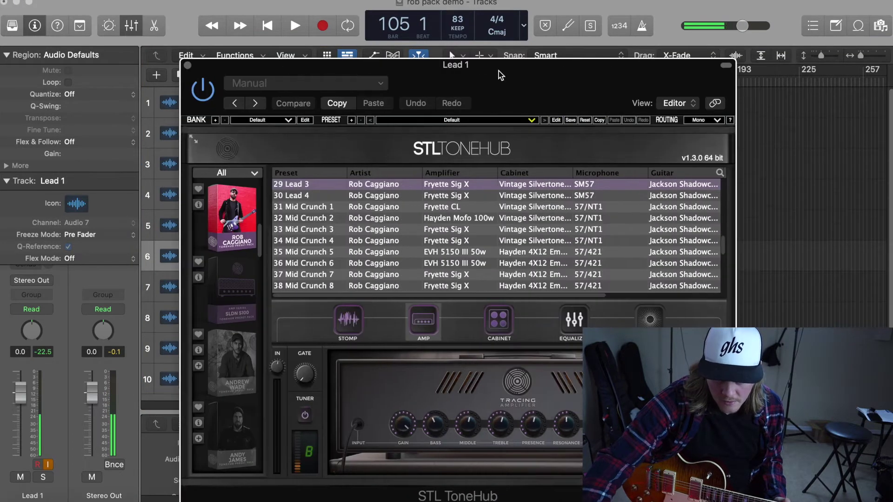
{"action": "left_click_drag", "start_coordinate": [498, 71], "coordinate": [334, 70]}
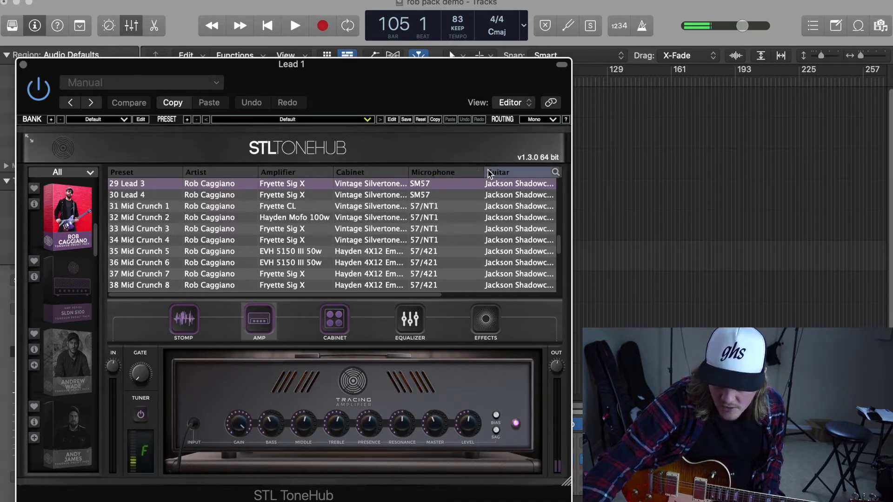
{"action": "mouse_move", "coordinate": [487, 173]}
{"action": "left_mouse_down"}
{"action": "mouse_move", "coordinate": [416, 175]}
{"action": "mouse_move", "coordinate": [486, 176]}
{"action": "left_mouse_up"}
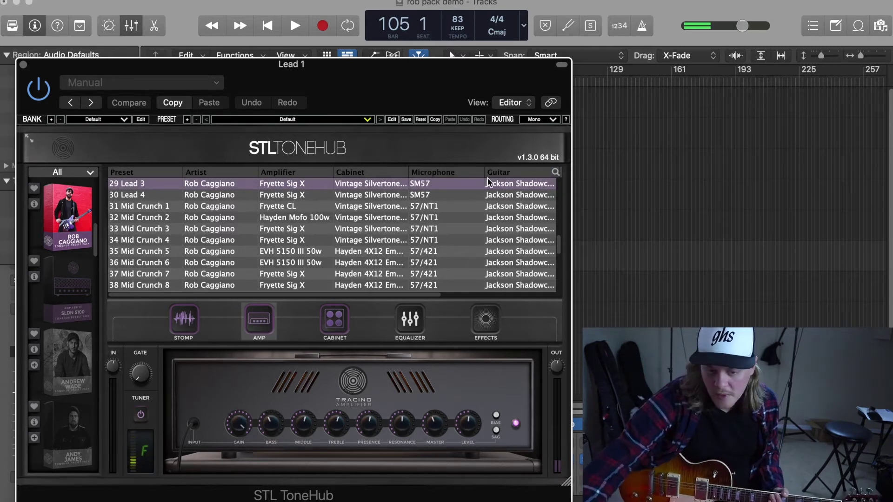
Step: Record a take of about 18 bars on Lead 1 directly after the Heavy Rhythm 2 region, and close its plug-in window
{"action": "left_click", "coordinate": [317, 26]}
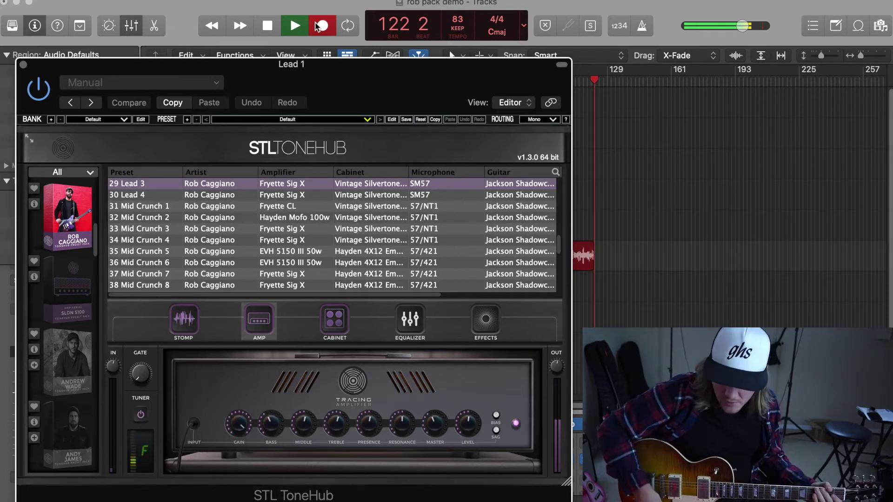
{"action": "key", "text": "space"}
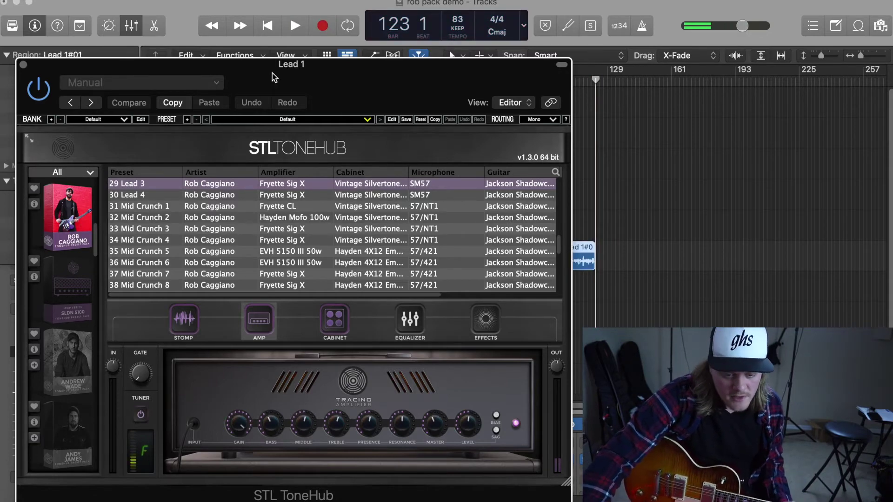
{"action": "left_click_drag", "start_coordinate": [287, 65], "coordinate": [498, 38]}
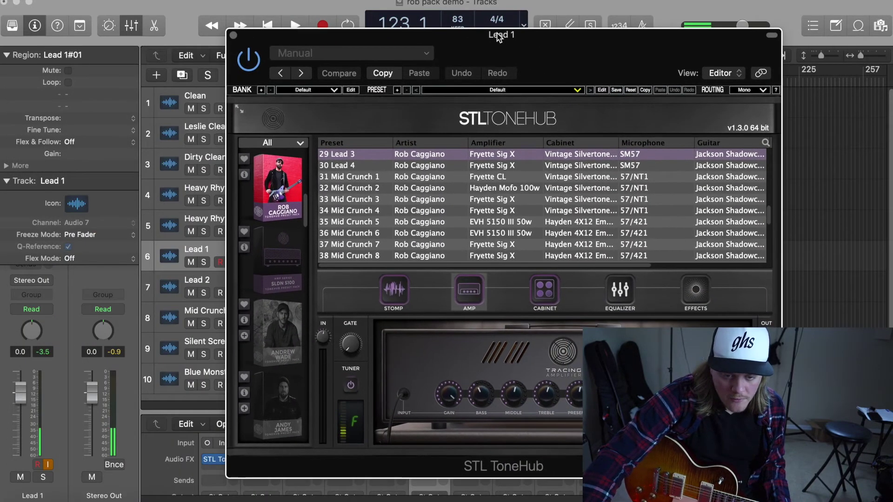
{"action": "left_click", "coordinate": [234, 36]}
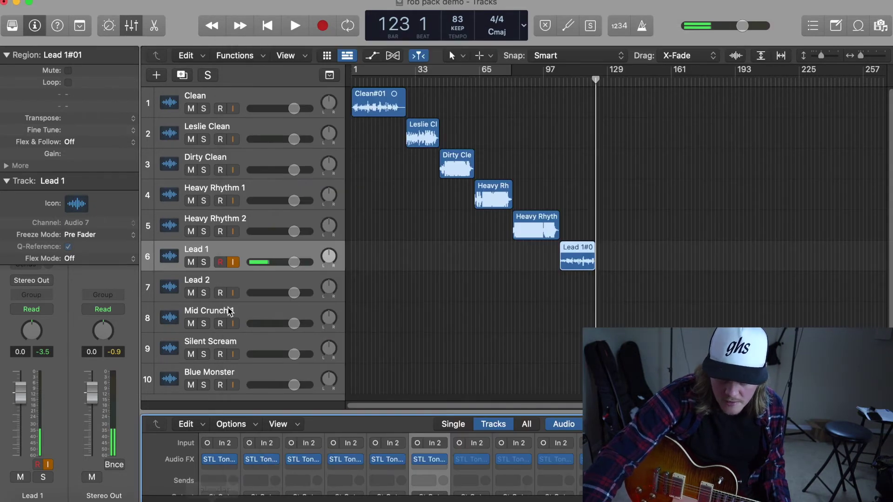
Step: Open STL ToneHub on the Lead 2 track and place its window clear of the transport
{"action": "left_click", "coordinate": [252, 279]}
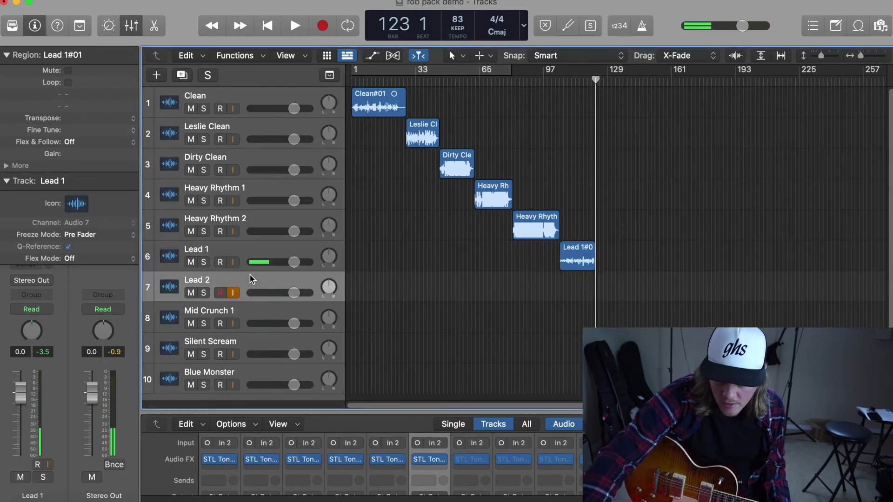
{"action": "left_click", "coordinate": [474, 462]}
{"action": "left_click_drag", "start_coordinate": [603, 70], "coordinate": [429, 18]}
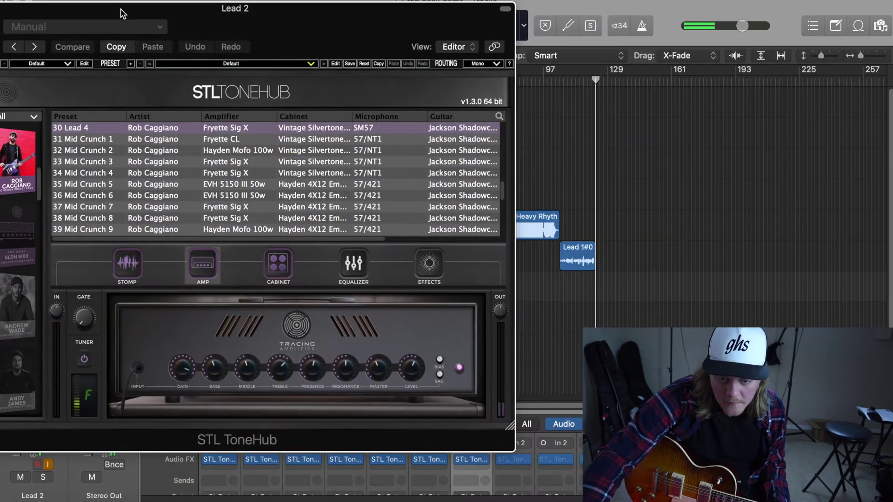
{"action": "left_click_drag", "start_coordinate": [119, 12], "coordinate": [153, 65]}
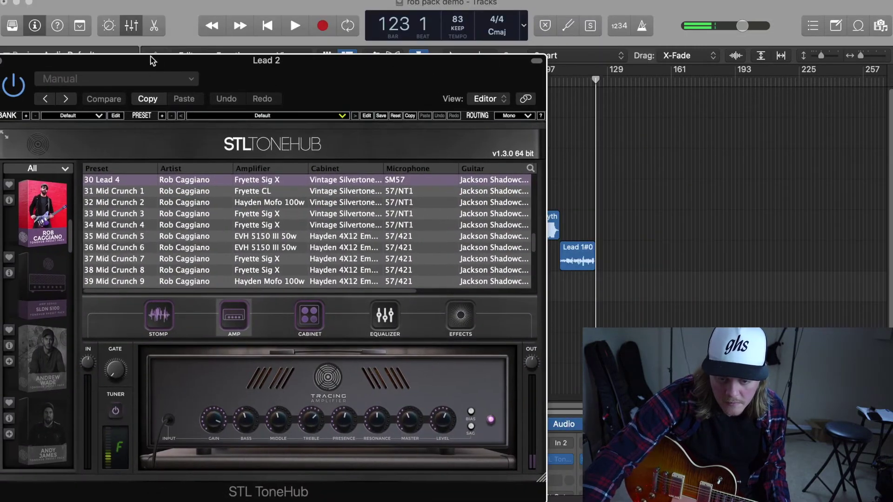
Step: Record a take of about 22 bars on Lead 2 directly after the Lead 1 region, and close its plug-in window
{"action": "left_click", "coordinate": [322, 27]}
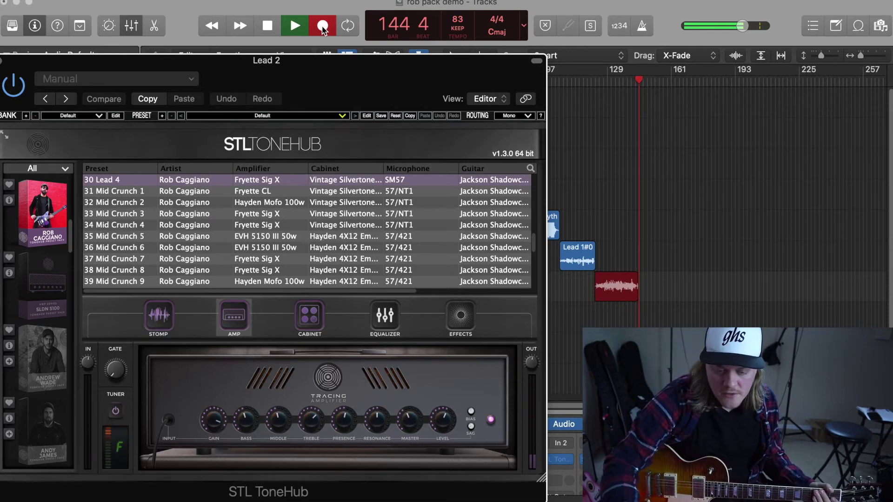
{"action": "key", "text": "space"}
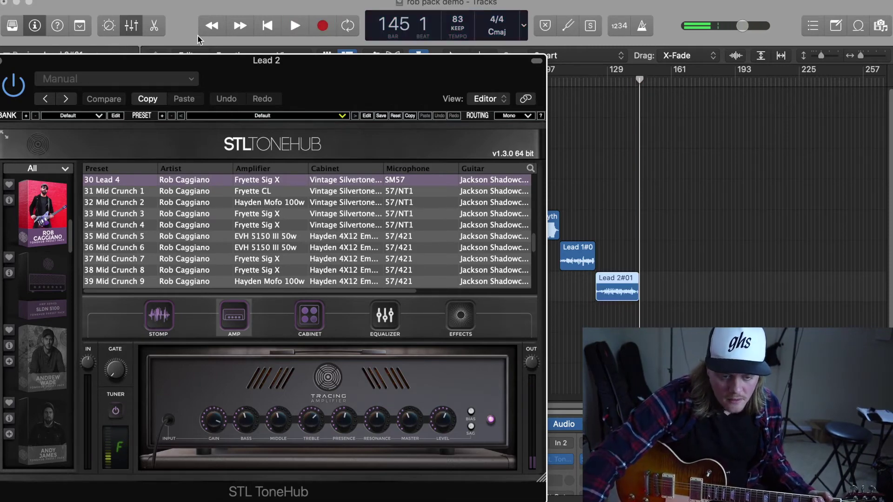
{"action": "left_click_drag", "start_coordinate": [36, 69], "coordinate": [238, 79]}
{"action": "left_click", "coordinate": [208, 70]}
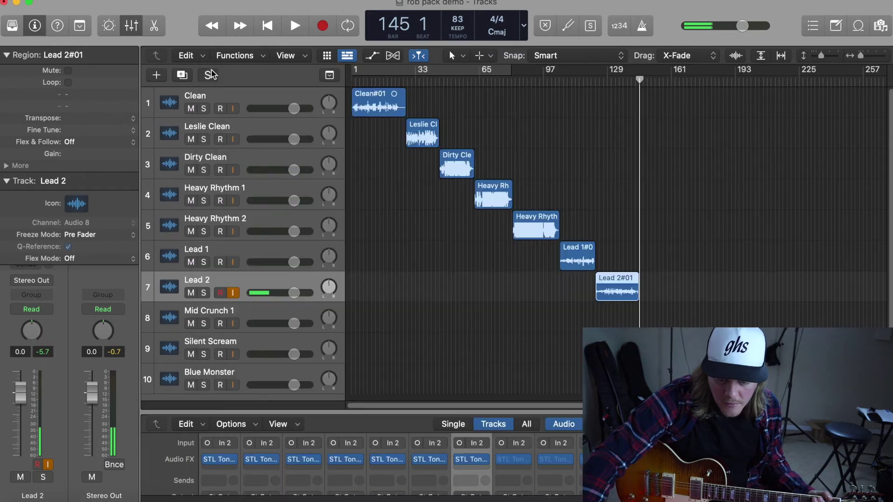
Step: Open STL ToneHub on the Mid Crunch 1 track and narrow the preset list's Microphone column to show the edge of the next column
{"action": "left_click", "coordinate": [276, 314]}
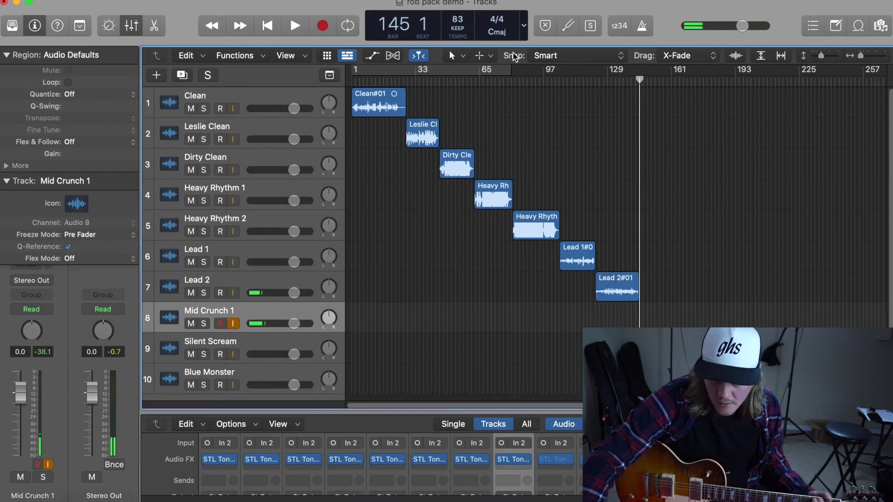
{"action": "left_click", "coordinate": [512, 460]}
{"action": "left_click_drag", "start_coordinate": [612, 70], "coordinate": [390, 37]}
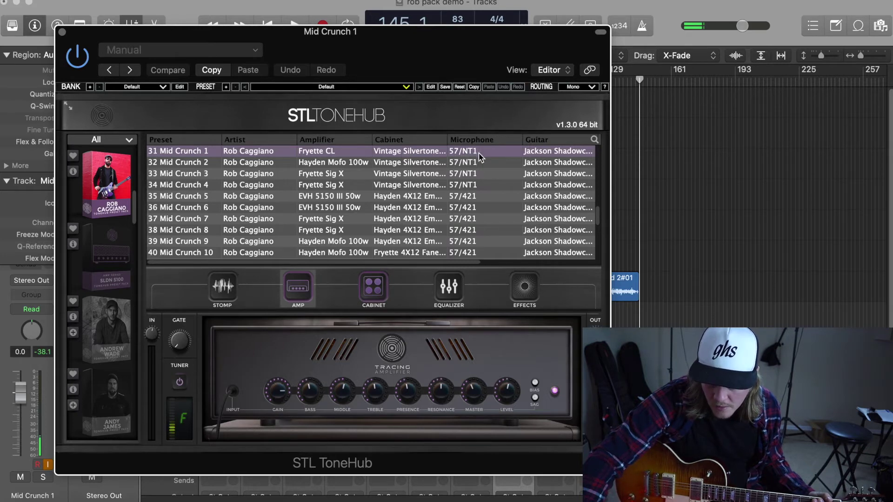
{"action": "mouse_move", "coordinate": [524, 139]}
{"action": "left_mouse_down"}
{"action": "mouse_move", "coordinate": [454, 140]}
{"action": "mouse_move", "coordinate": [512, 139]}
{"action": "left_mouse_up"}
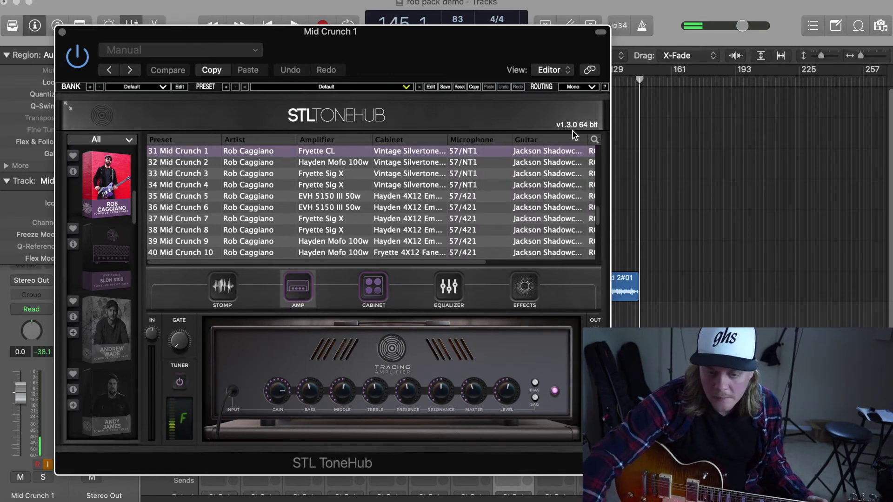
Step: Record a take of about 20 bars on Mid Crunch 1 directly after the Lead 2 region, and close its plug-in window
{"action": "left_click_drag", "start_coordinate": [430, 42], "coordinate": [355, 74]}
{"action": "left_click", "coordinate": [320, 29]}
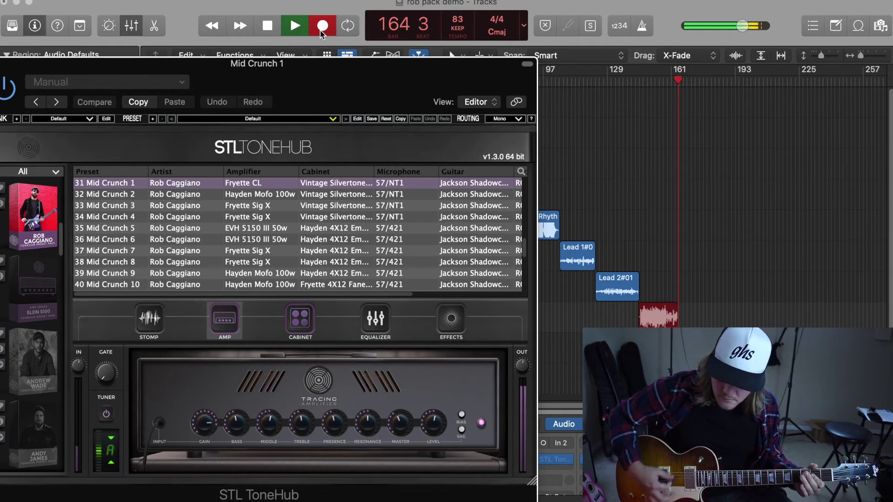
{"action": "key", "text": "space"}
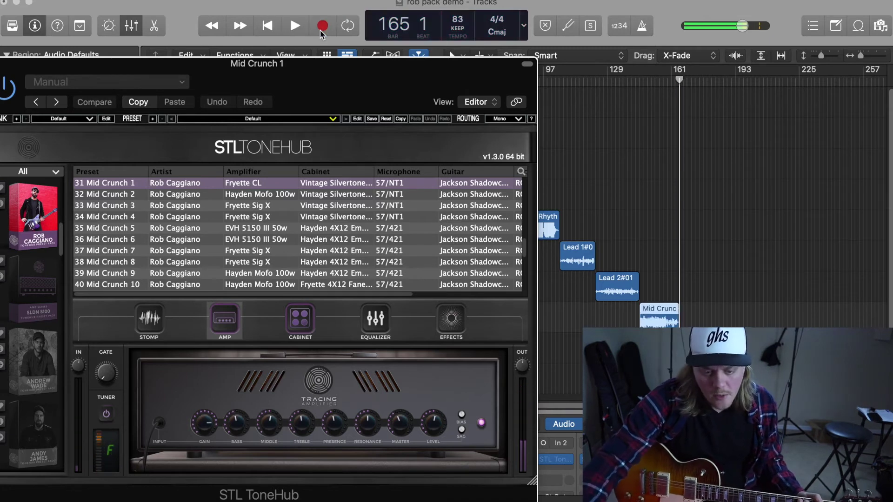
{"action": "left_click_drag", "start_coordinate": [233, 65], "coordinate": [338, 21]}
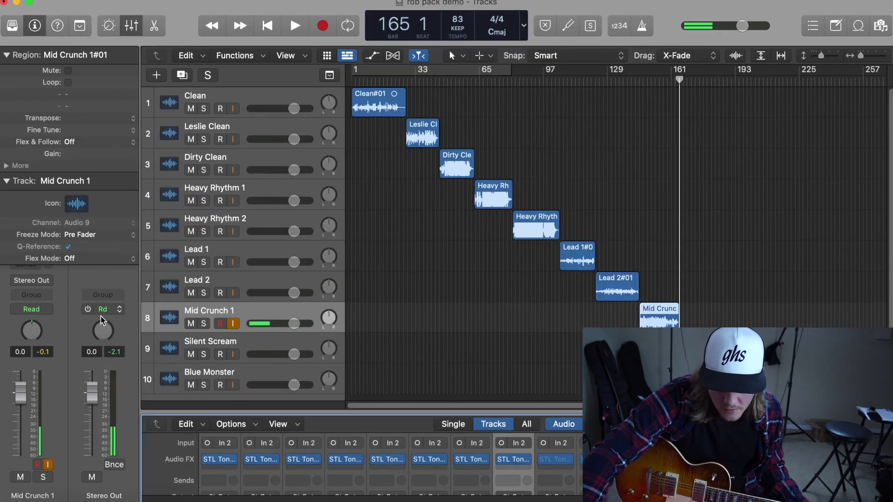
{"action": "left_click", "coordinate": [93, 20]}
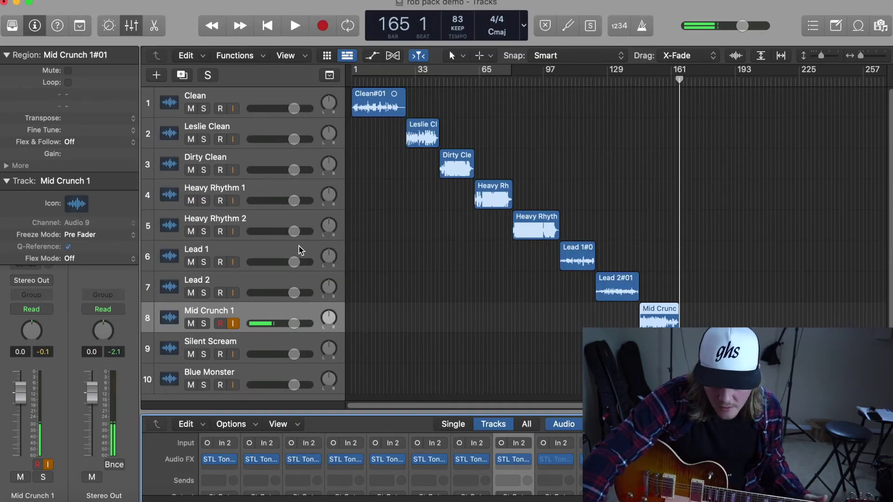
Step: Open STL ToneHub on the Silent Scream track, place its window clear of the transport, and widen the preset list's Microphone column
{"action": "left_click", "coordinate": [252, 349]}
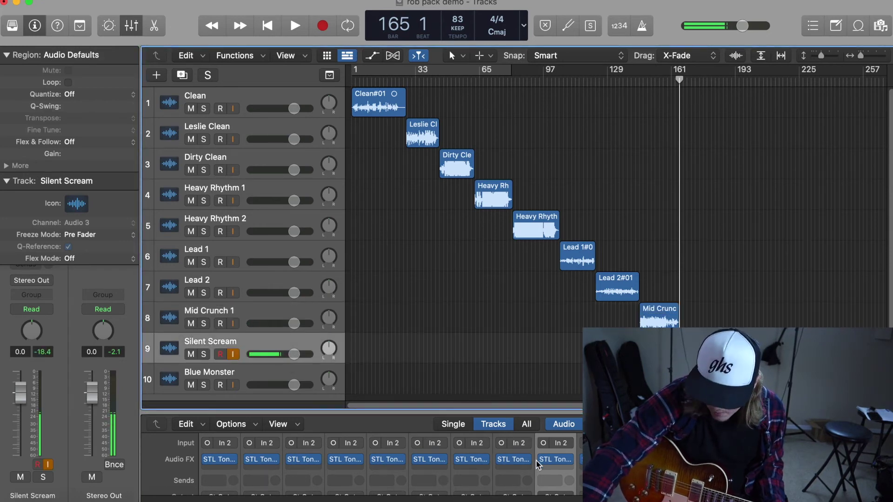
{"action": "left_click", "coordinate": [557, 465]}
{"action": "left_click", "coordinate": [557, 463]}
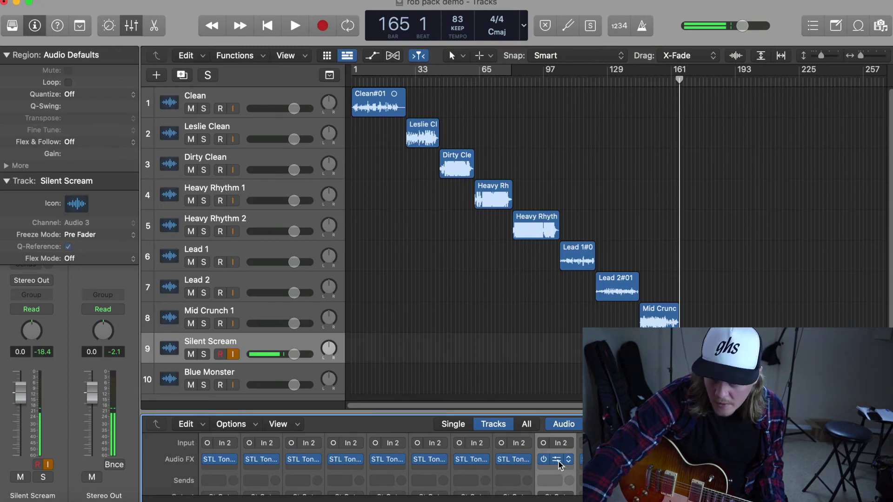
{"action": "left_click_drag", "start_coordinate": [597, 83], "coordinate": [324, 32]}
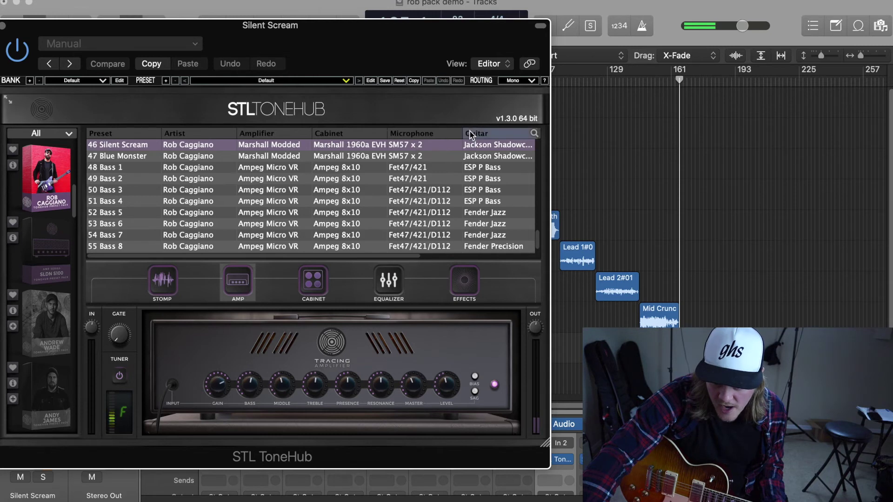
{"action": "left_click_drag", "start_coordinate": [456, 134], "coordinate": [474, 140]}
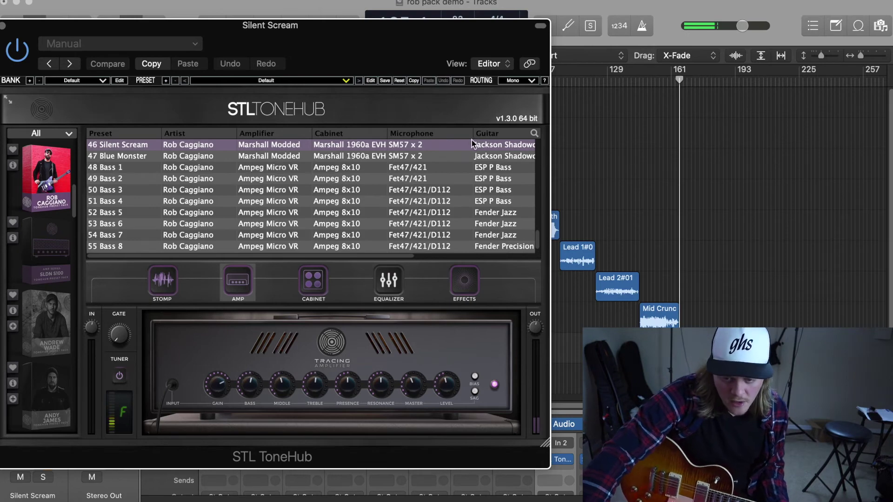
{"action": "mouse_move", "coordinate": [318, 30]}
{"action": "left_mouse_down"}
{"action": "mouse_move", "coordinate": [348, 105]}
{"action": "mouse_move", "coordinate": [394, 151]}
{"action": "mouse_move", "coordinate": [331, 33]}
{"action": "left_mouse_up"}
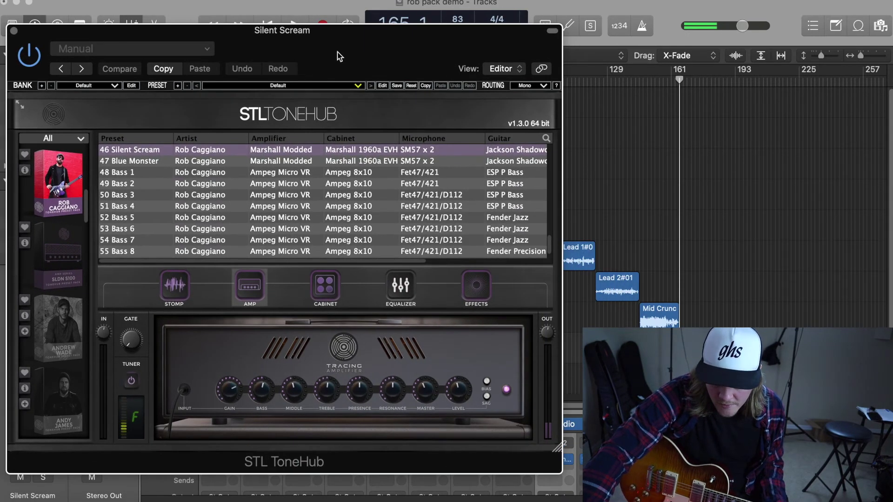
Step: Examine the Silent Scream preset's effects section, covering both the modulation pedals and the delay and reverb units
{"action": "left_click", "coordinate": [474, 286]}
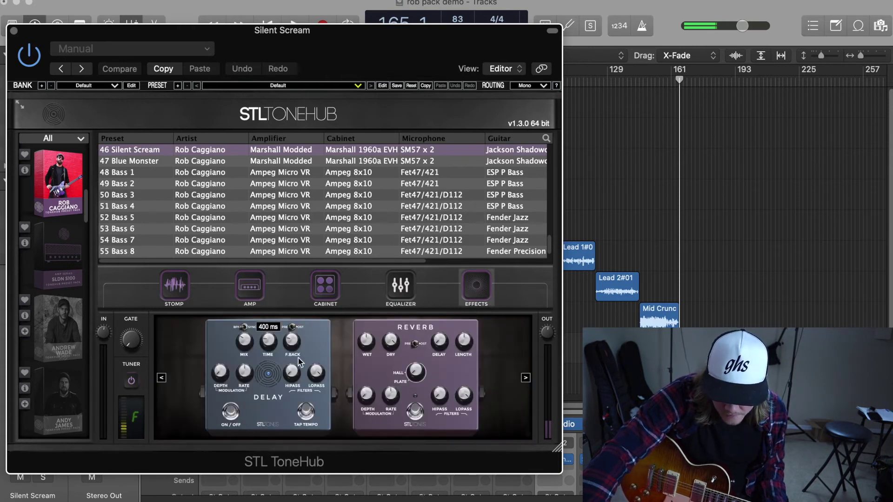
{"action": "left_click", "coordinate": [526, 378]}
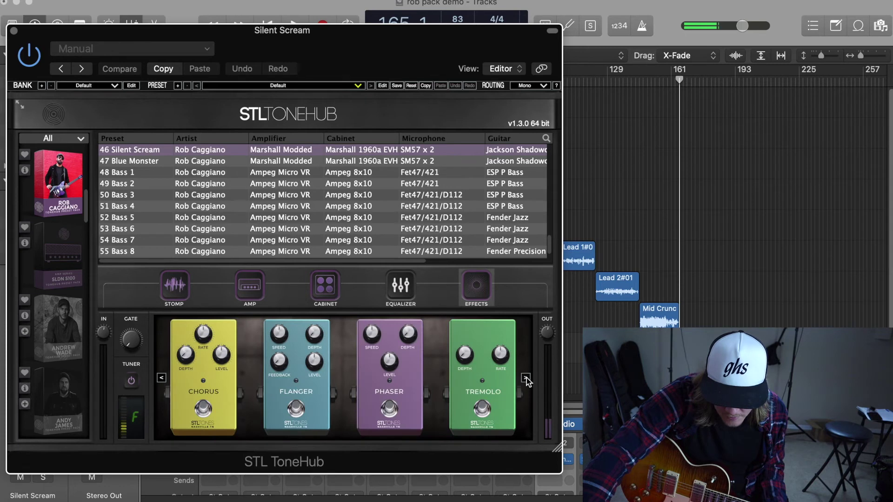
{"action": "left_click", "coordinate": [526, 378]}
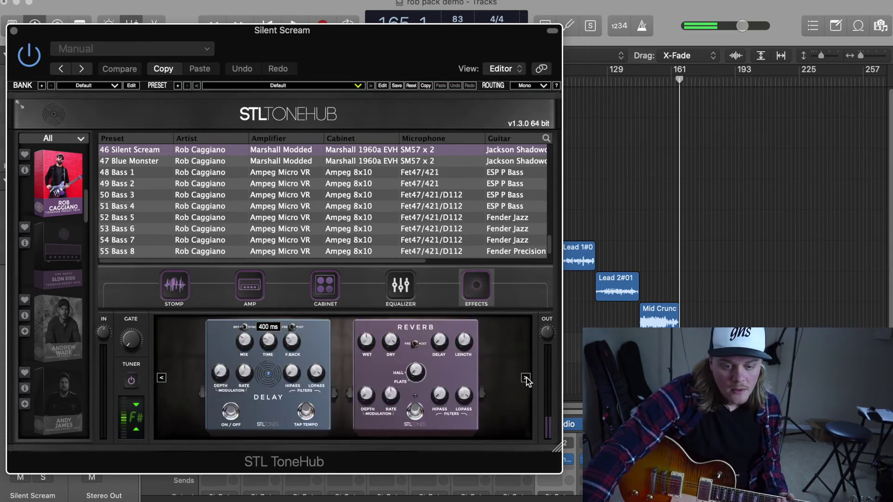
Step: Record a take of about 30 bars on Silent Scream directly after the Mid Crunch 1 region, and close its plug-in window
{"action": "left_click", "coordinate": [323, 24]}
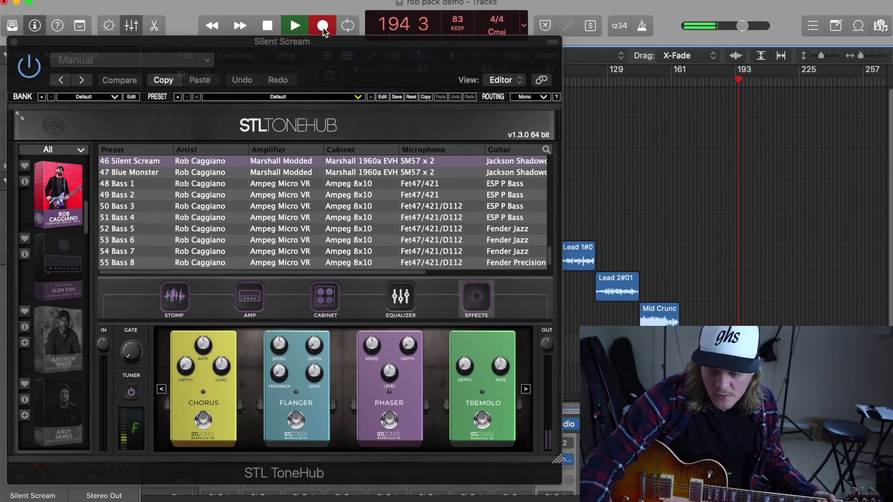
{"action": "key", "text": "space"}
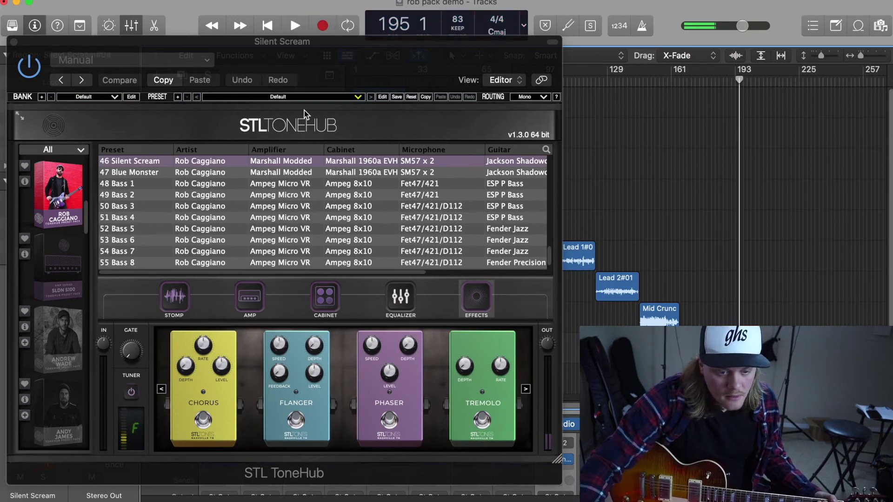
{"action": "left_click", "coordinate": [14, 42]}
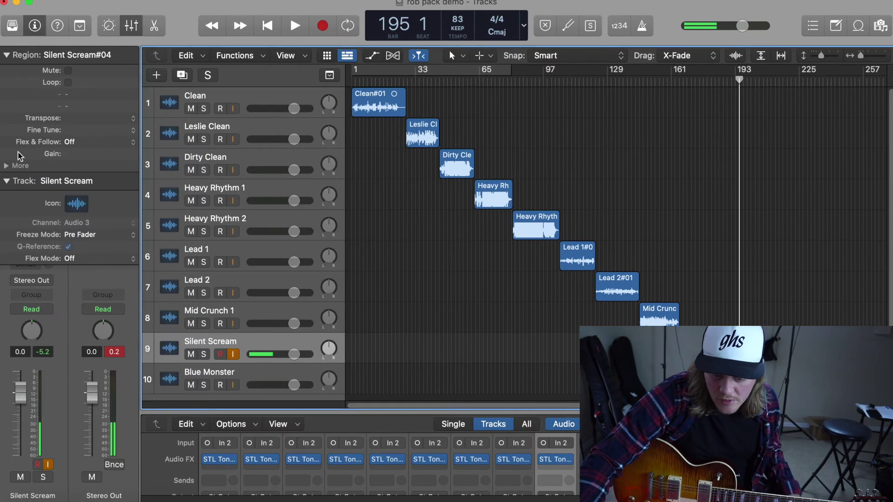
Step: Open STL ToneHub on the Blue Monster track and place its window just below the transport
{"action": "left_click", "coordinate": [255, 377]}
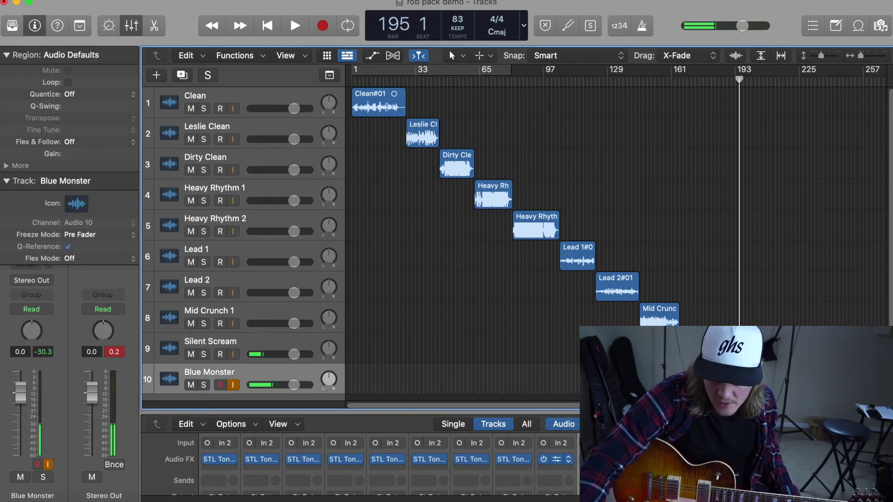
{"action": "key", "text": "v"}
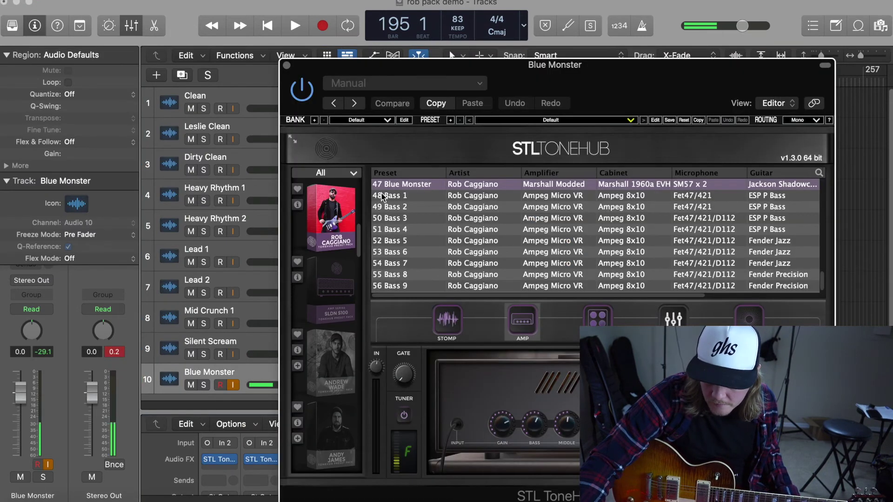
{"action": "left_click_drag", "start_coordinate": [621, 62], "coordinate": [425, 37]}
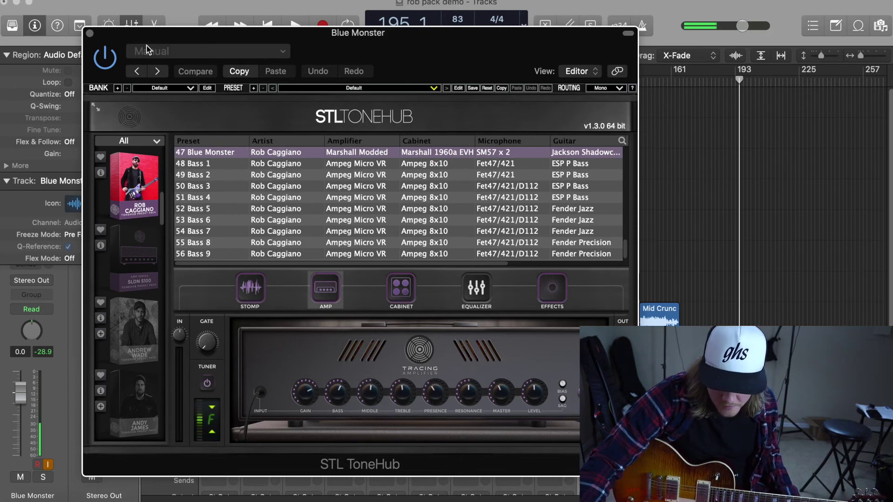
{"action": "left_click_drag", "start_coordinate": [135, 39], "coordinate": [119, 140]}
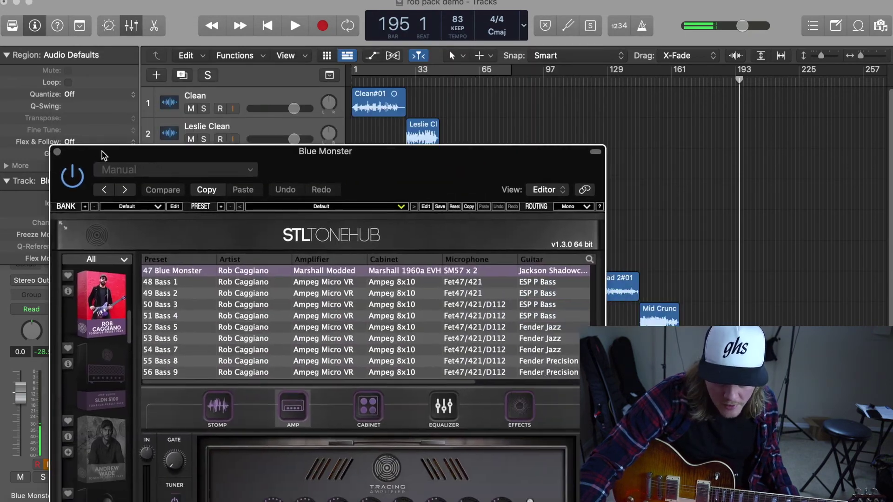
{"action": "left_click_drag", "start_coordinate": [102, 147], "coordinate": [76, 64]}
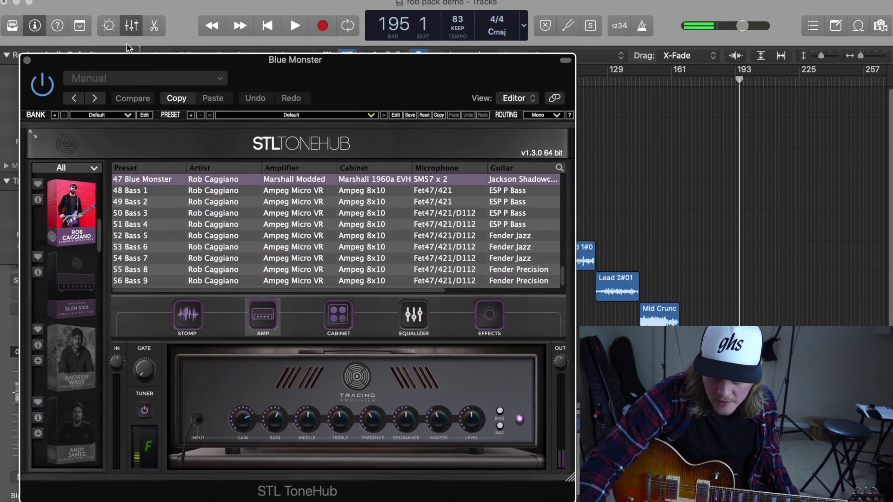
Step: Record a take of about 30 bars on Blue Monster starting where the Silent Scream take ends
{"action": "left_click", "coordinate": [324, 26]}
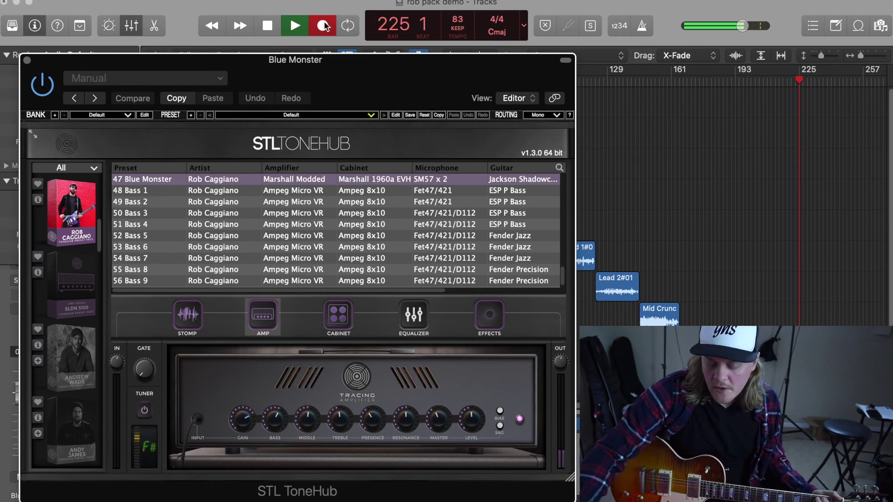
{"action": "key", "text": "space"}
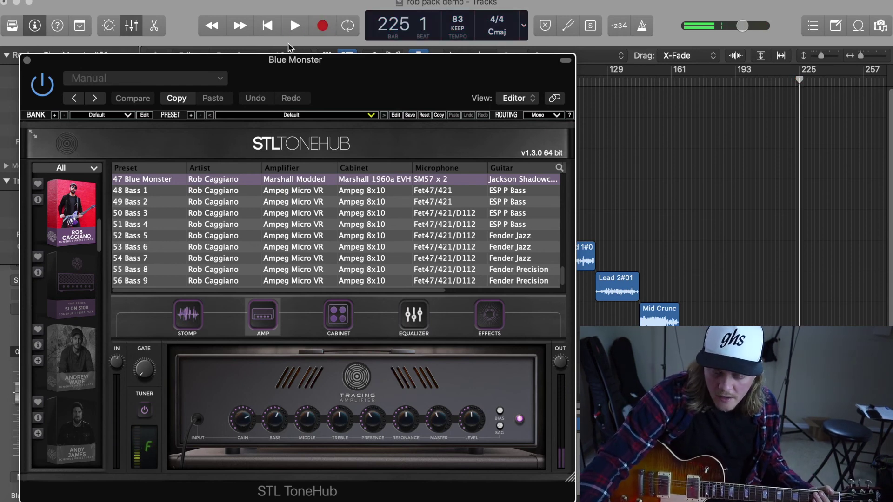
Step: Examine which effects and stomp pedals the Blue Monster preset uses, going through all pages of both sections
{"action": "left_click", "coordinate": [490, 318]}
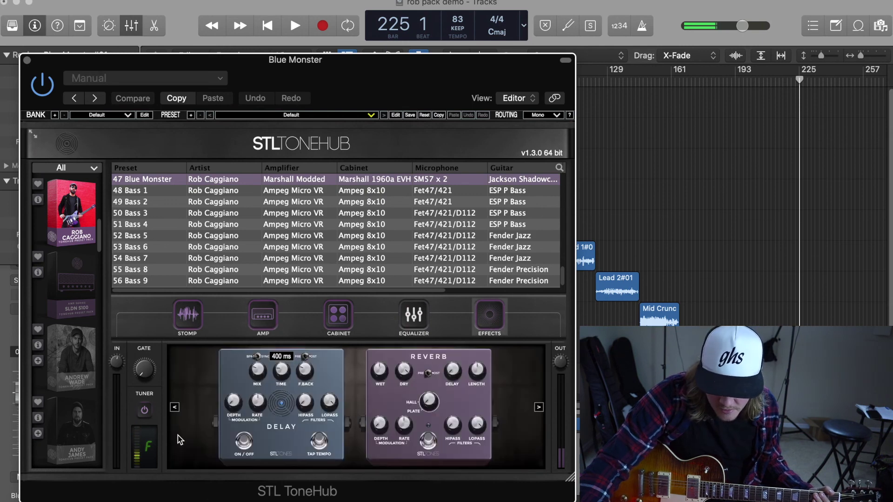
{"action": "left_click", "coordinate": [175, 408]}
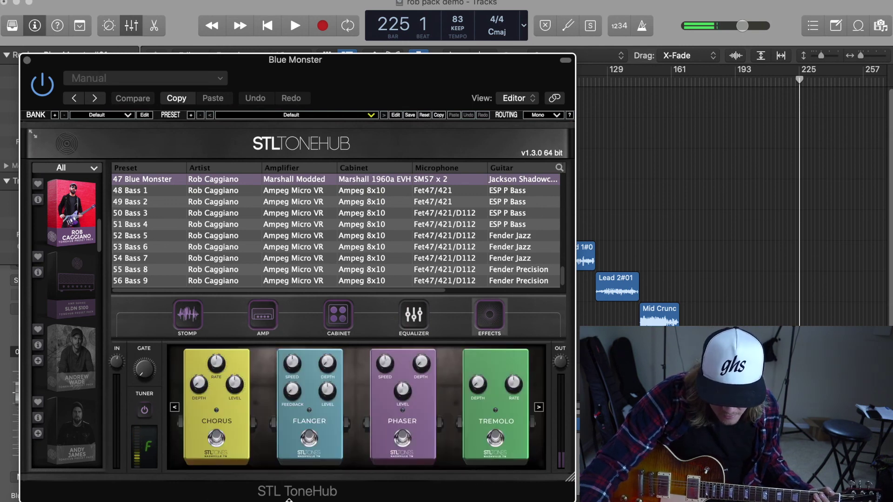
{"action": "left_click", "coordinate": [184, 321]}
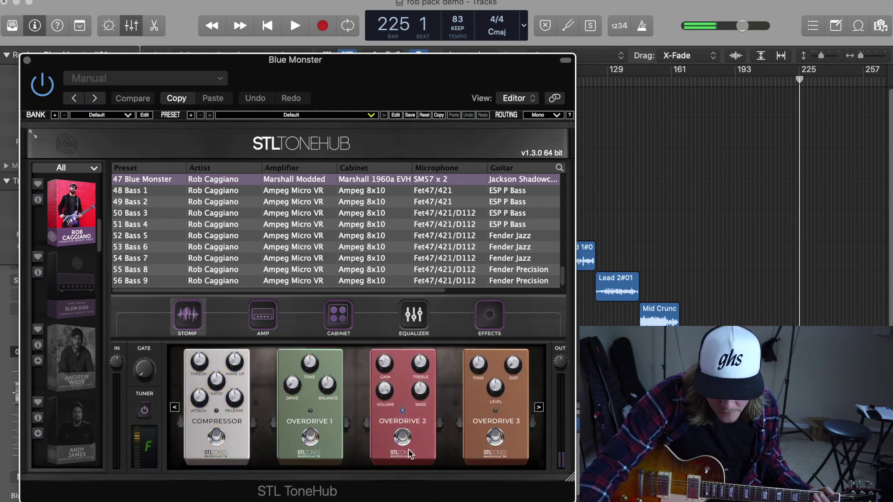
{"action": "left_click", "coordinate": [539, 408]}
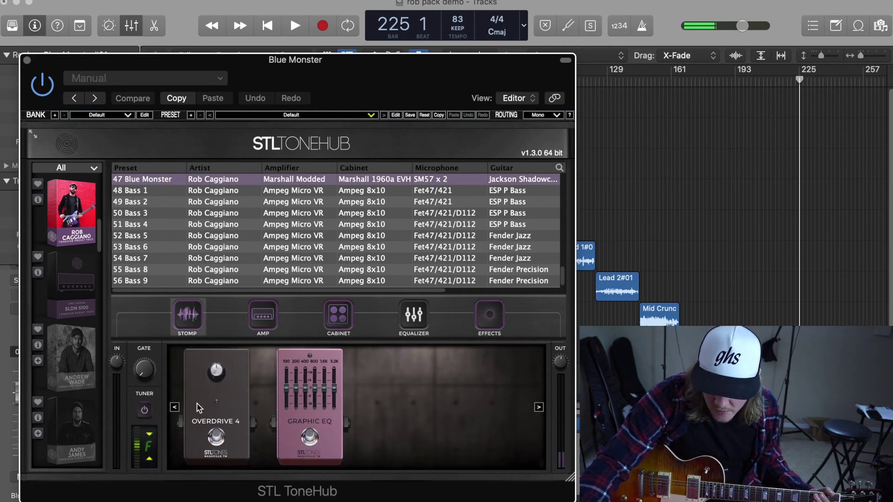
{"action": "left_click", "coordinate": [175, 408]}
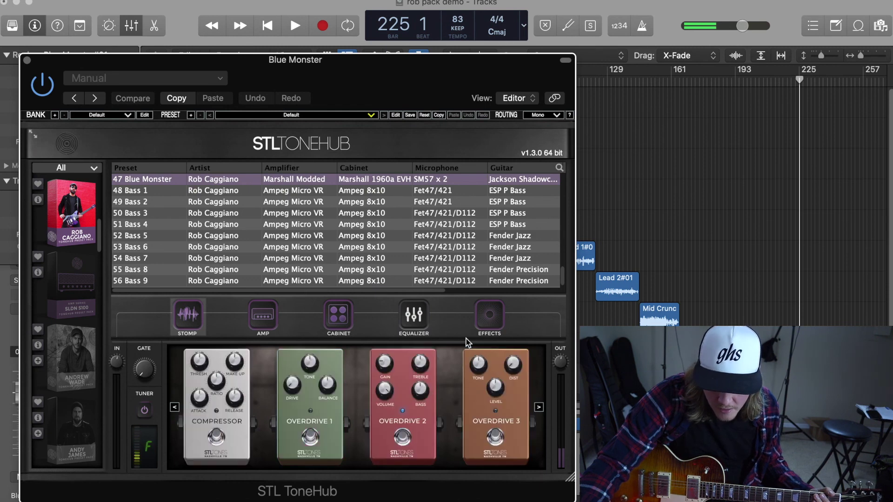
{"action": "left_click", "coordinate": [484, 320]}
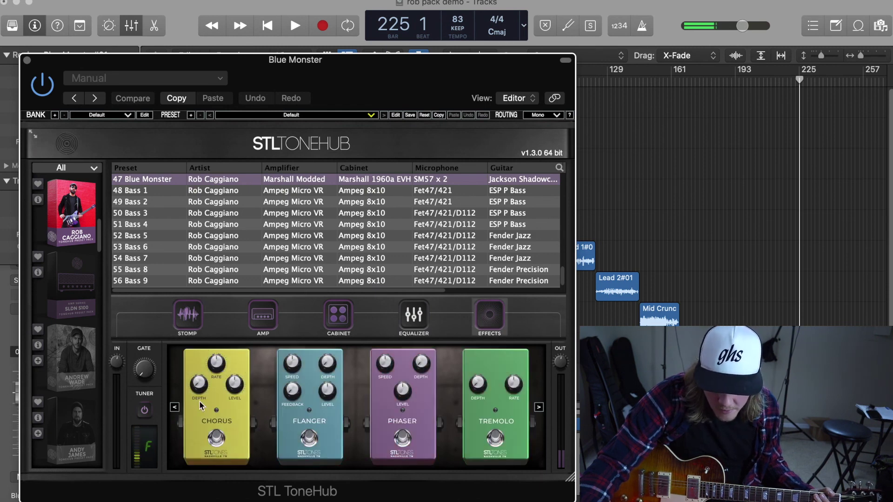
{"action": "left_click", "coordinate": [175, 407]}
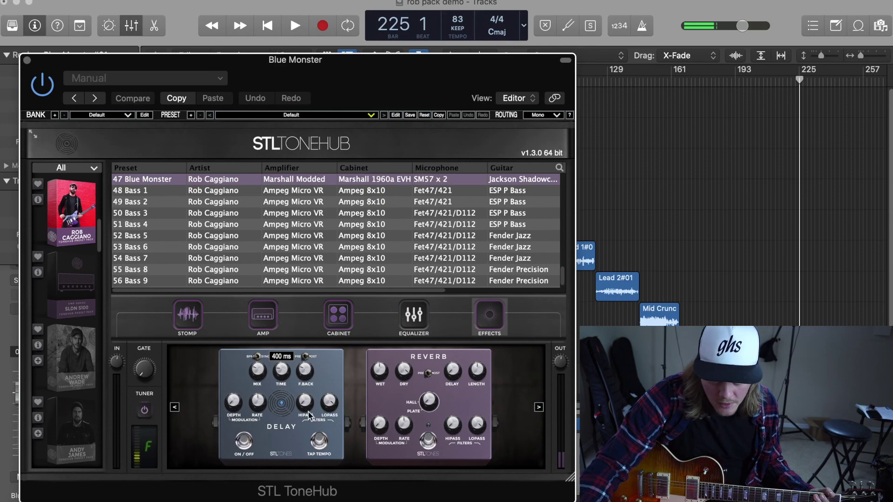
Step: Reposition the plug-in window over the tracks and look through ToneHub's list of preset packs around Rob Caggiano
{"action": "left_click_drag", "start_coordinate": [142, 60], "coordinate": [317, 26]}
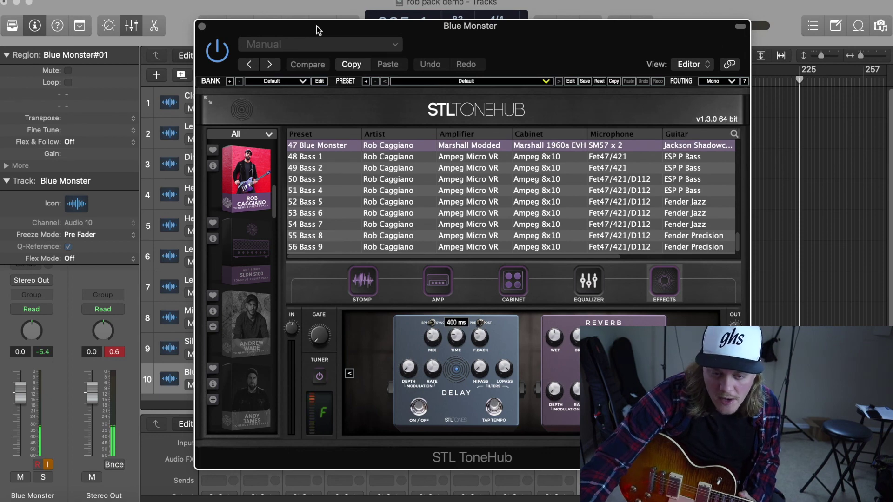
{"action": "left_click_drag", "start_coordinate": [316, 26], "coordinate": [207, 24]}
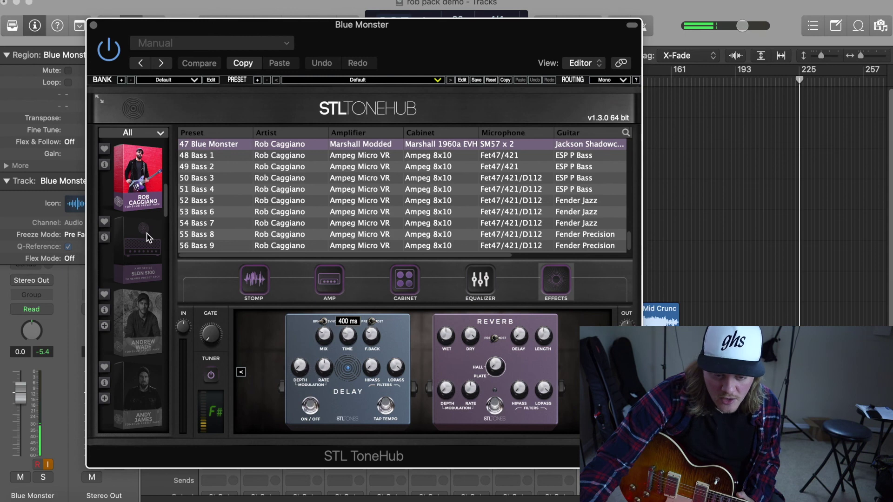
{"action": "scroll", "coordinate": [138, 259], "scroll_direction": "up", "scroll_amount": 5}
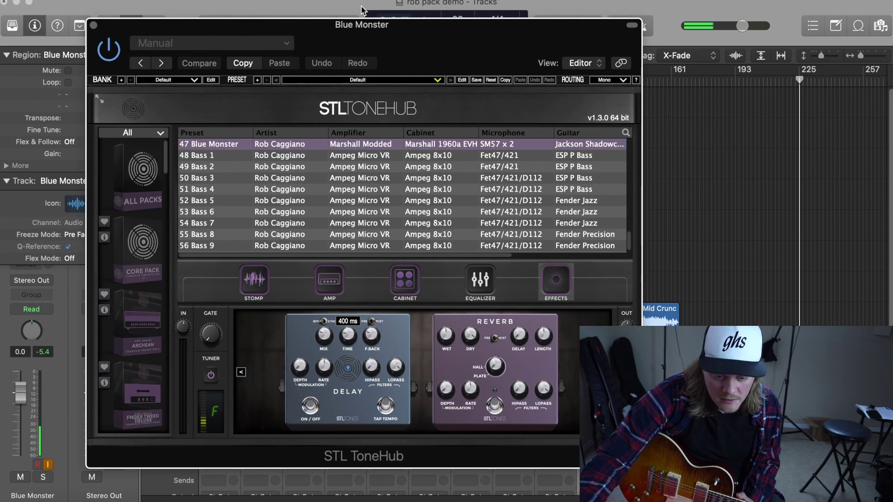
{"action": "scroll", "coordinate": [141, 270], "scroll_direction": "down", "scroll_amount": 5}
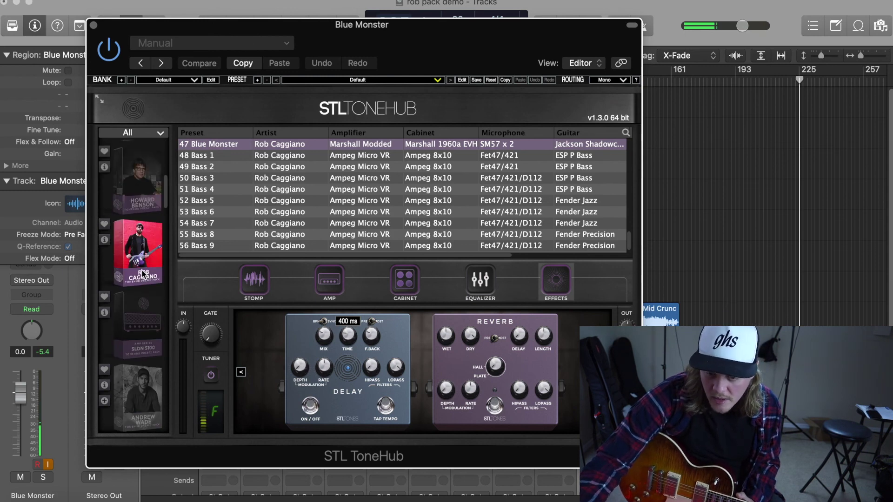
{"action": "left_click_drag", "start_coordinate": [398, 45], "coordinate": [414, 37]}
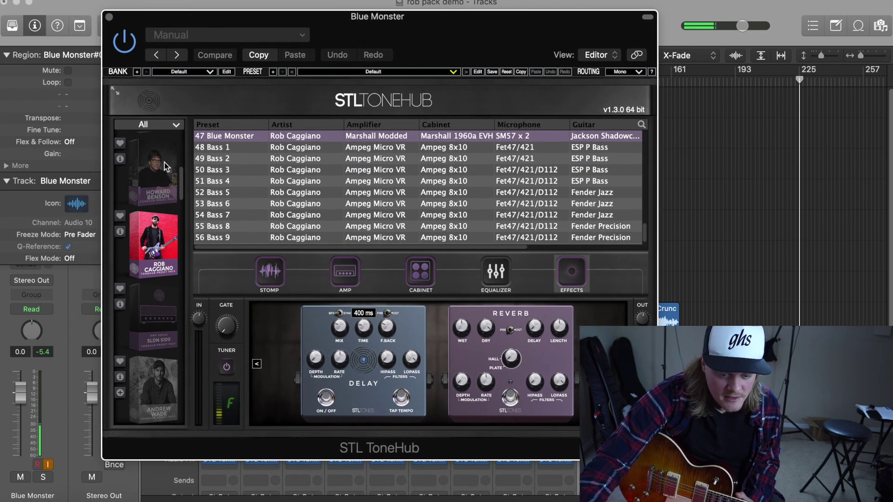
Step: View the presets of the Archean pack and look through the Fnder Tweed Deluxe pack's presets to the end
{"action": "left_click", "coordinate": [141, 235]}
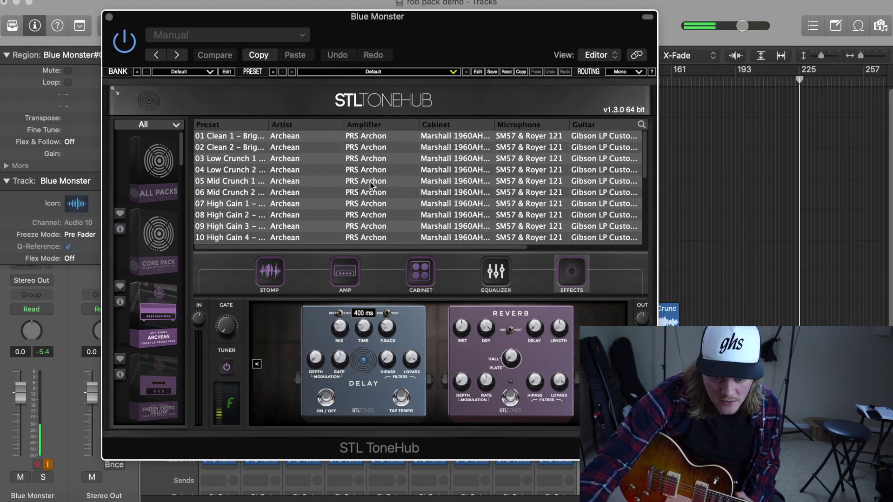
{"action": "left_click", "coordinate": [164, 371]}
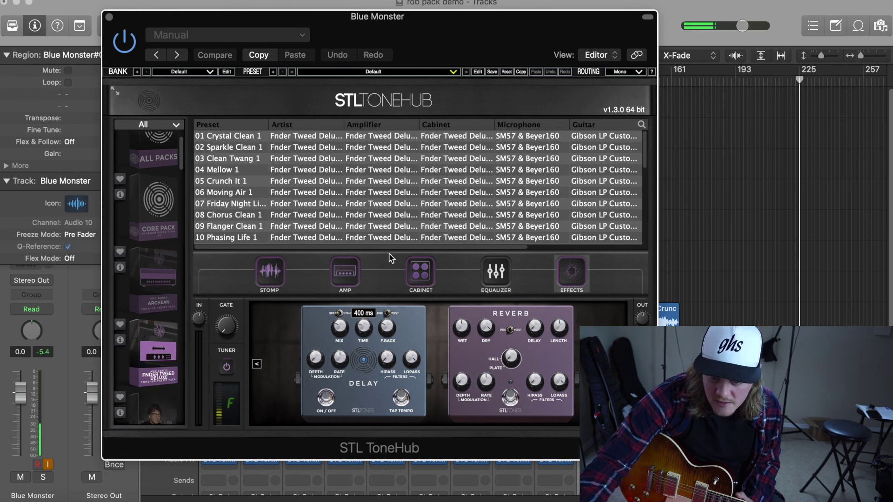
{"action": "scroll", "coordinate": [473, 226], "scroll_direction": "down", "scroll_amount": 8}
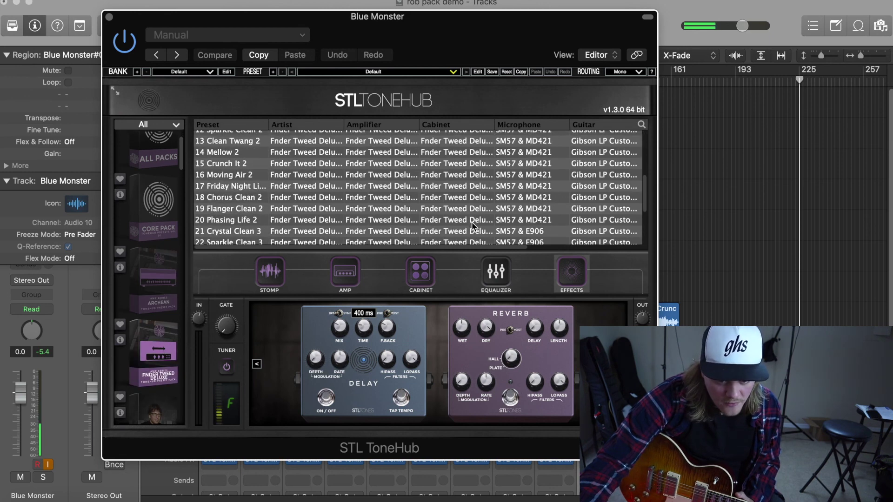
{"action": "scroll", "coordinate": [472, 226], "scroll_direction": "down", "scroll_amount": 2}
{"action": "scroll", "coordinate": [171, 357], "scroll_direction": "down", "scroll_amount": 10}
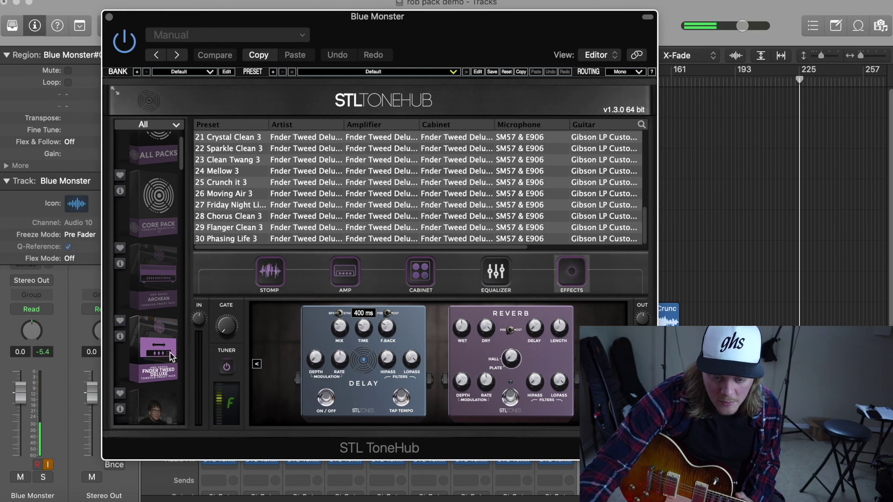
Step: View the Howard Benson pack's presets and reselect the Rob Caggiano pack
{"action": "scroll", "coordinate": [161, 224], "scroll_direction": "up", "scroll_amount": 10}
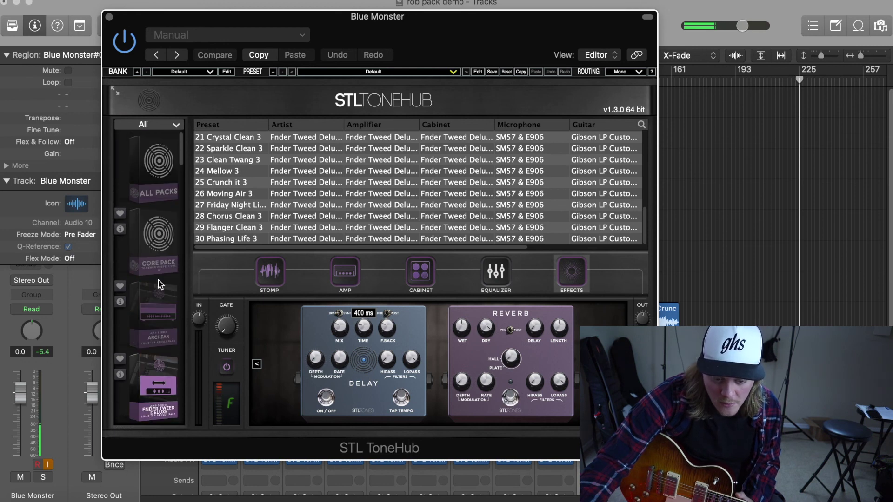
{"action": "scroll", "coordinate": [158, 289], "scroll_direction": "down", "scroll_amount": 4}
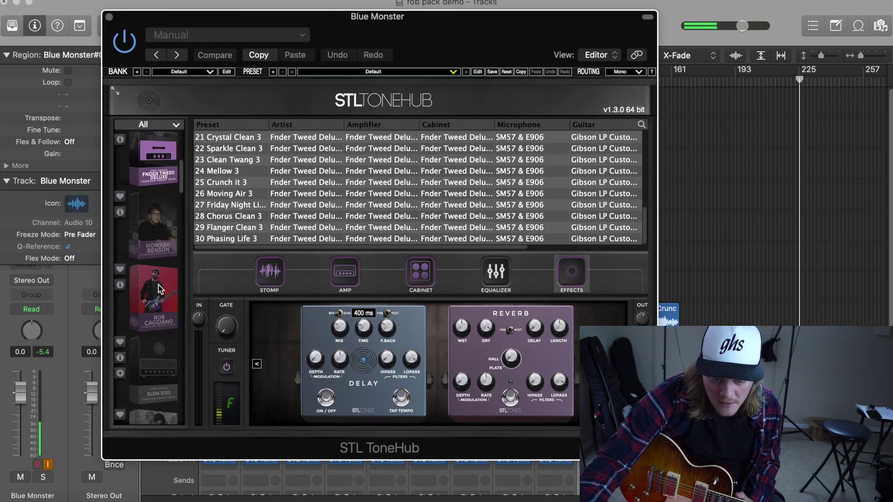
{"action": "left_click", "coordinate": [166, 244]}
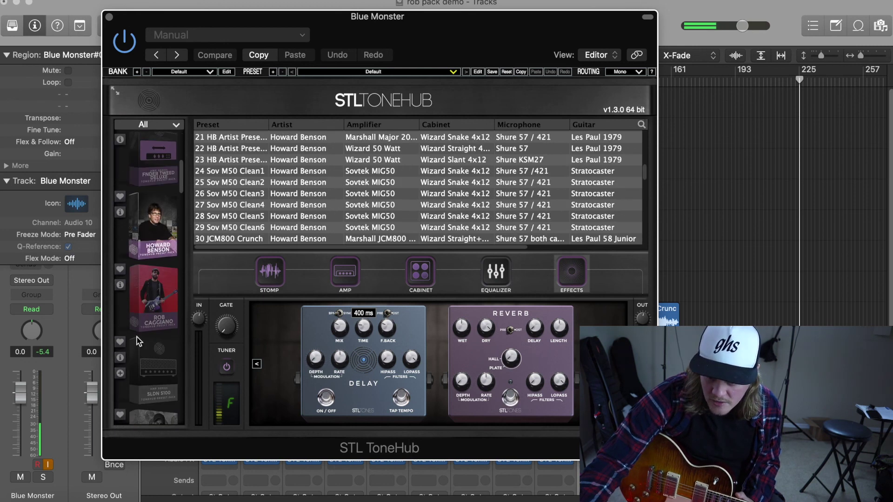
{"action": "left_click", "coordinate": [149, 301]}
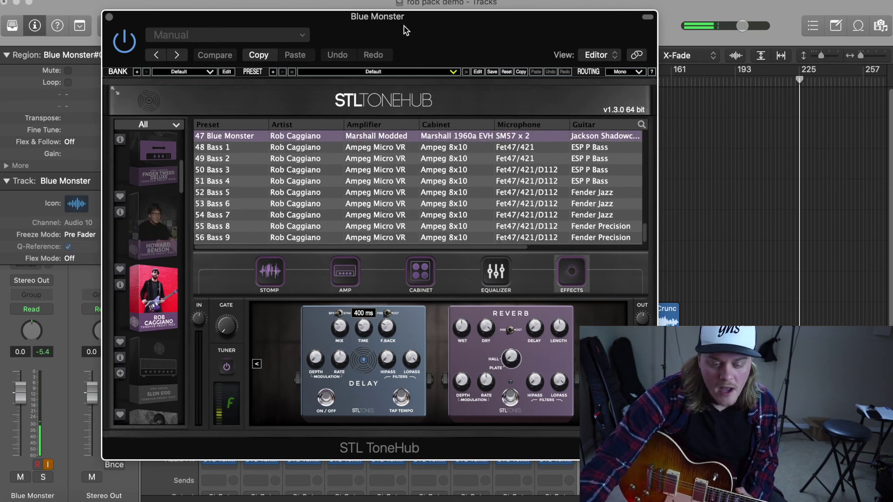